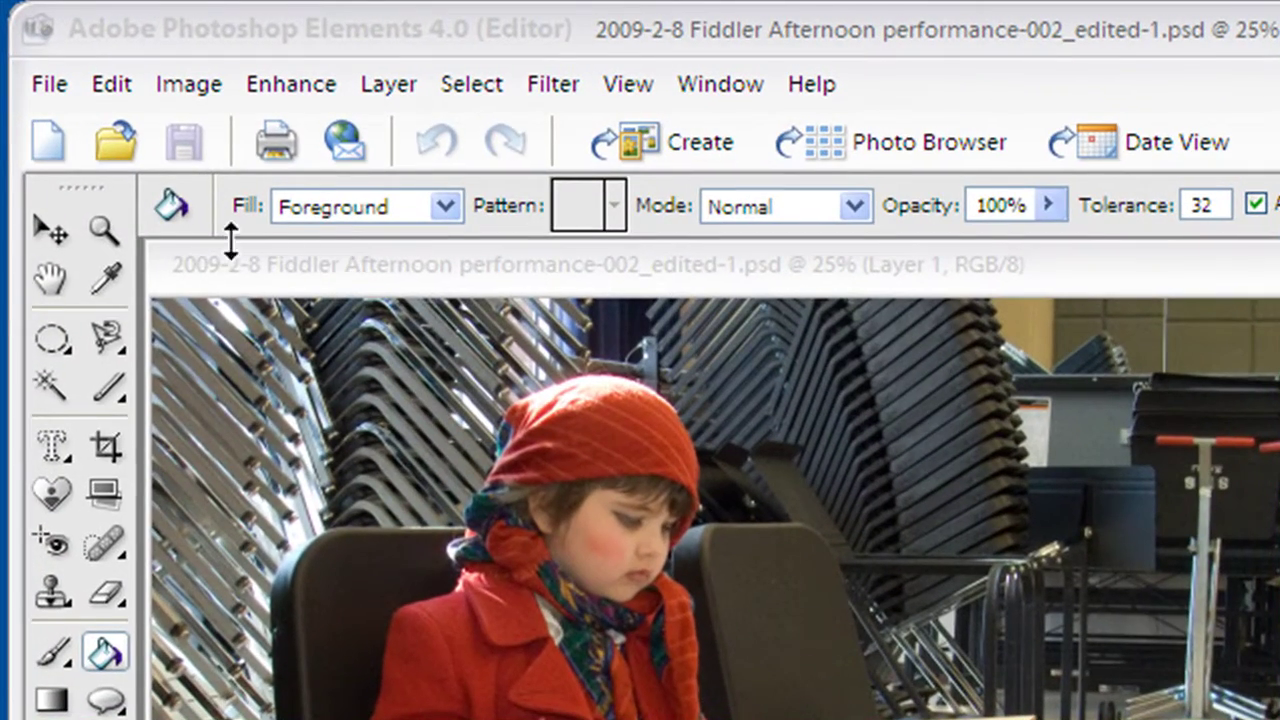
Step: Create a new 1280x720 pixel document with a white background, named 'Watermark'
{"action": "left_click", "coordinate": [46, 146]}
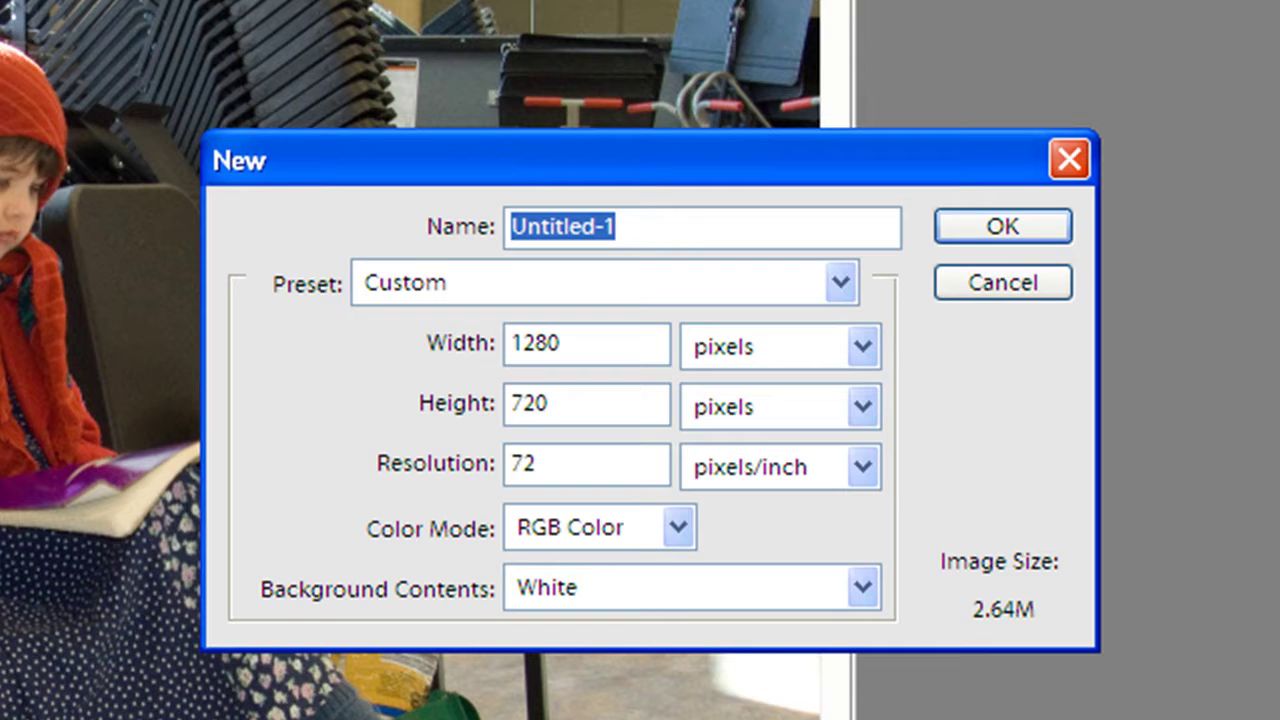
{"action": "type", "text": "Wa"}
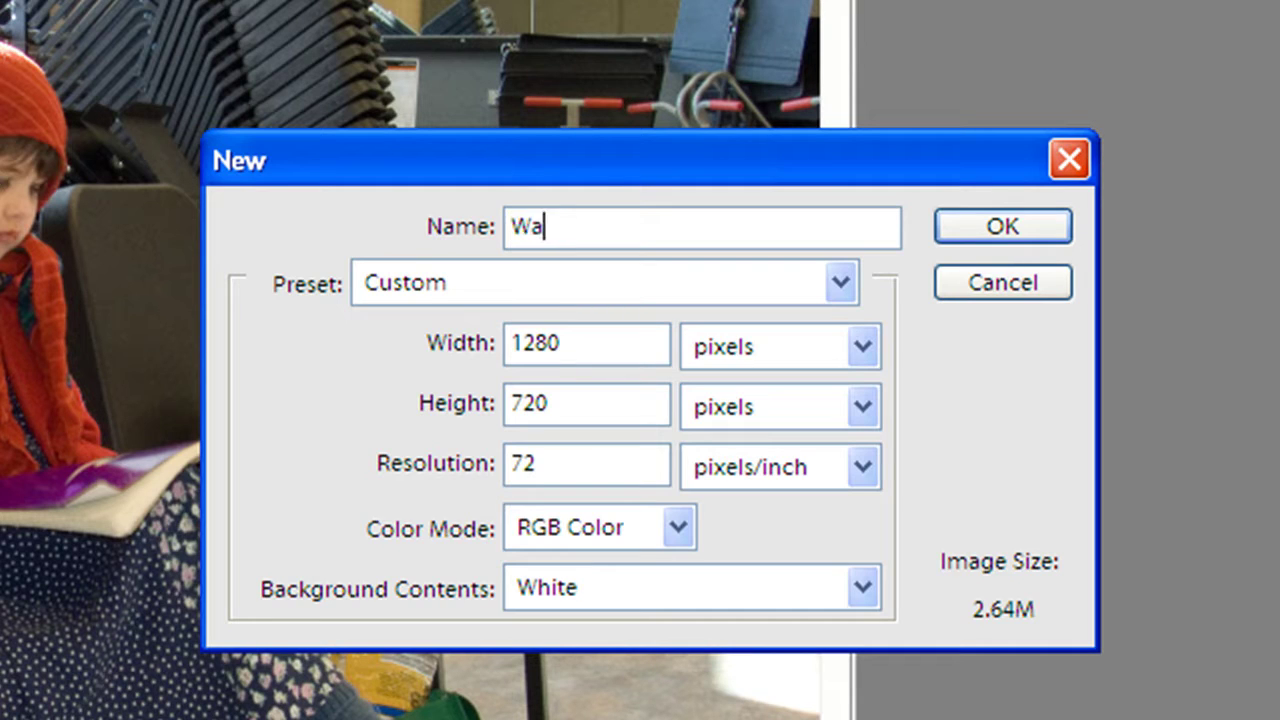
{"action": "type", "text": "termark"}
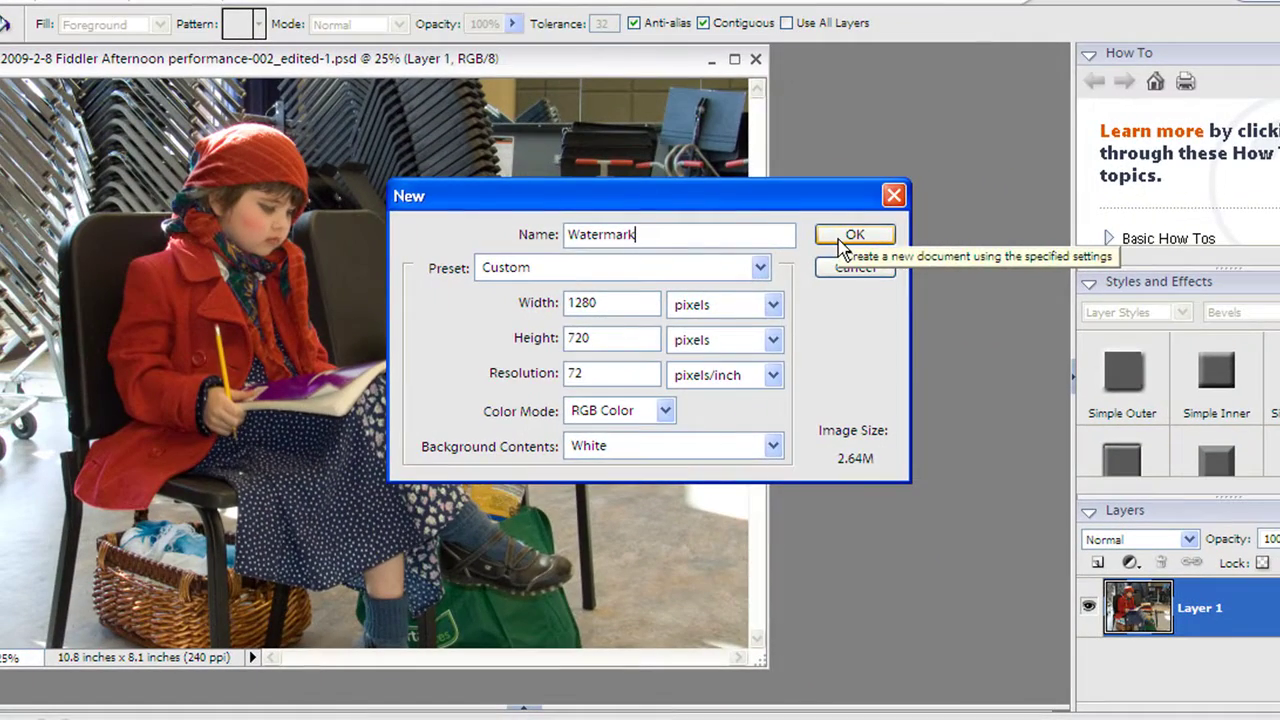
{"action": "left_click", "coordinate": [1003, 226]}
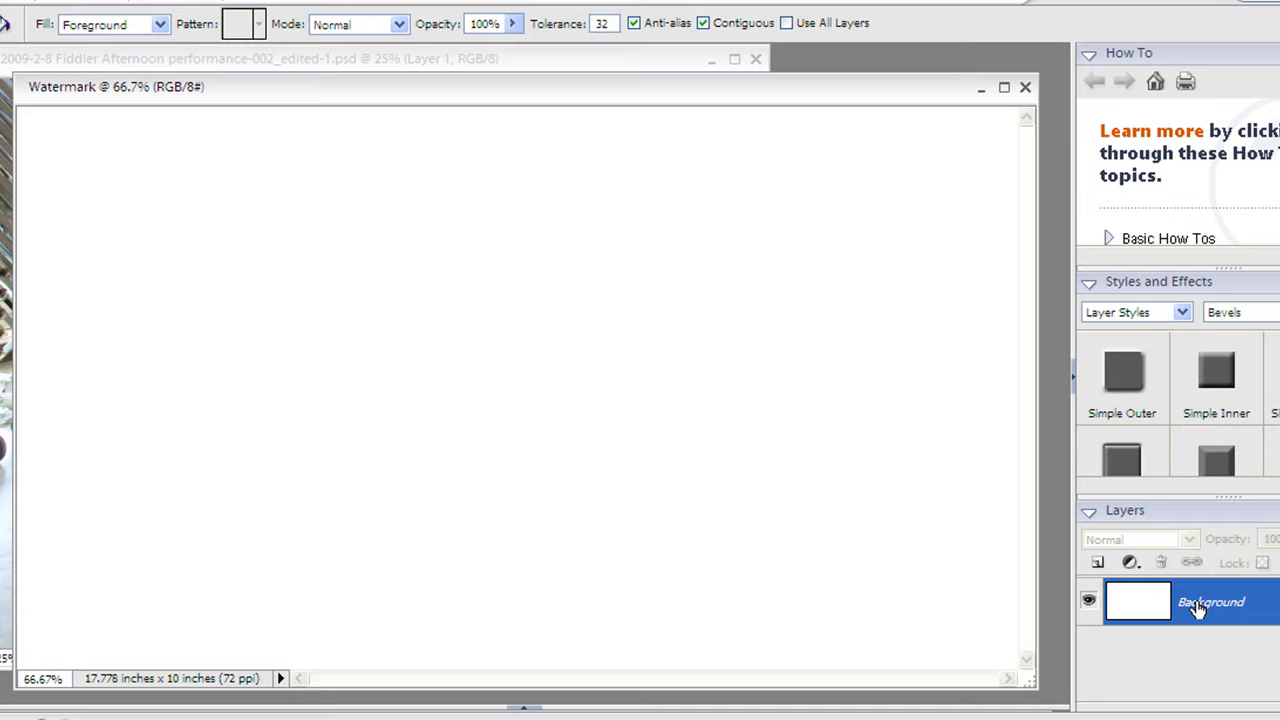
Step: Convert the Background layer into a regular layer named 'Main'
{"action": "double_click", "coordinate": [1197, 602]}
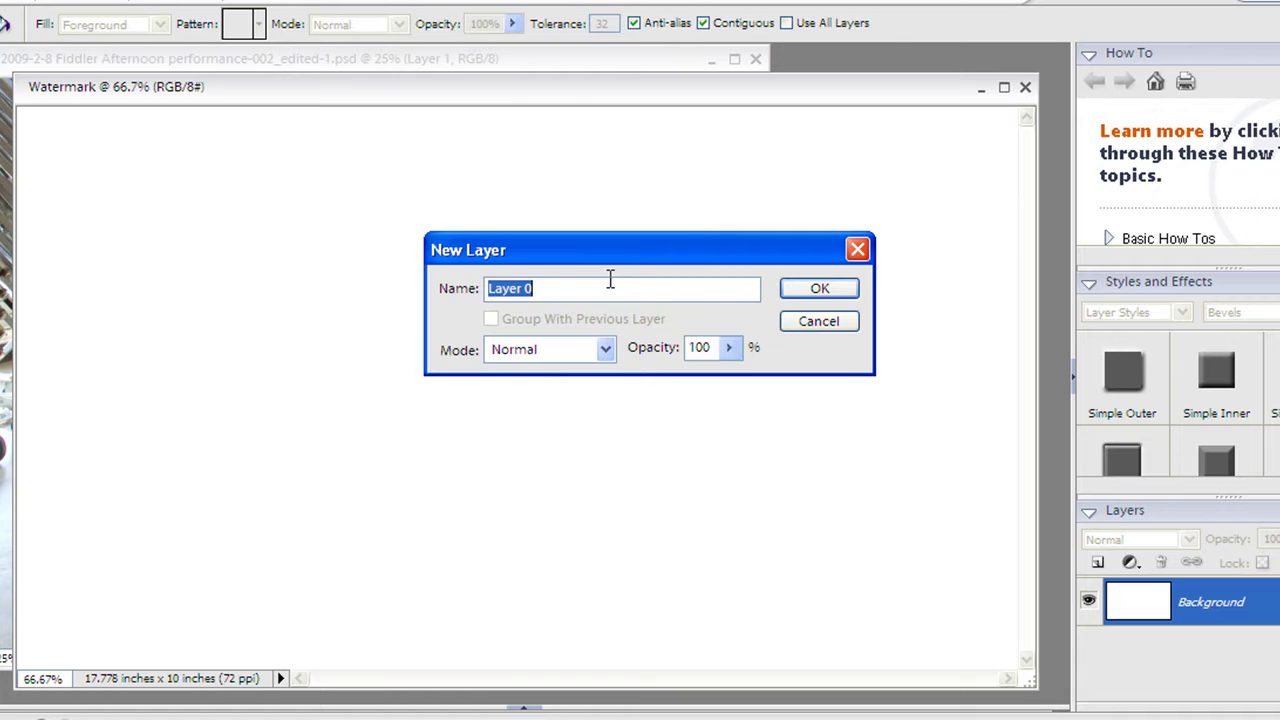
{"action": "type", "text": "Main"}
{"action": "key", "text": "Return"}
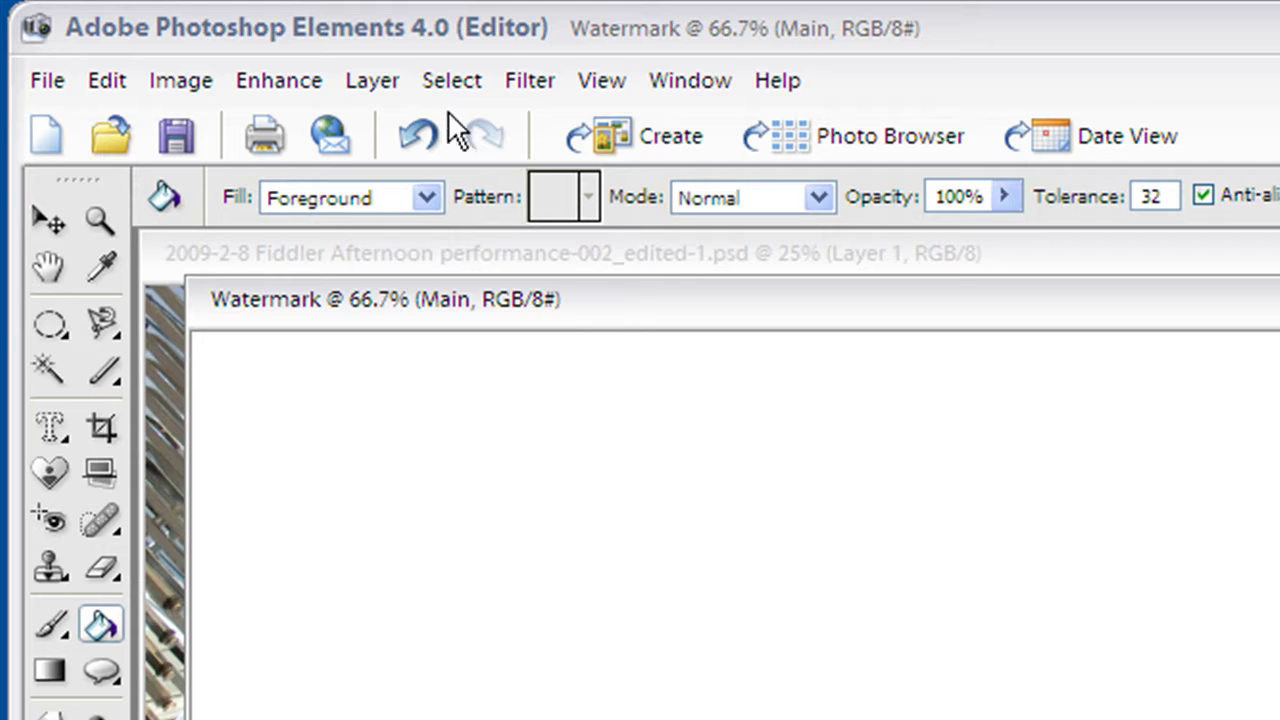
Step: Select the whole canvas, delete the Main layer's white fill, and deselect
{"action": "left_click", "coordinate": [451, 80]}
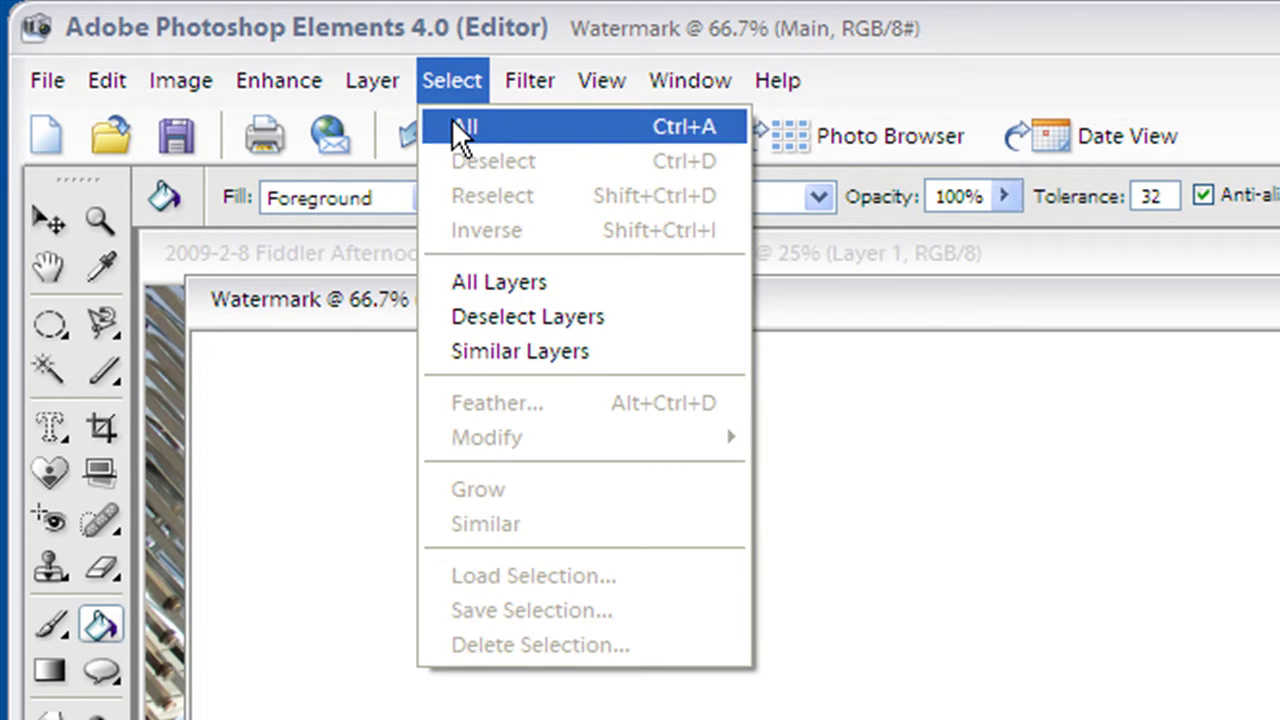
{"action": "left_click", "coordinate": [455, 120]}
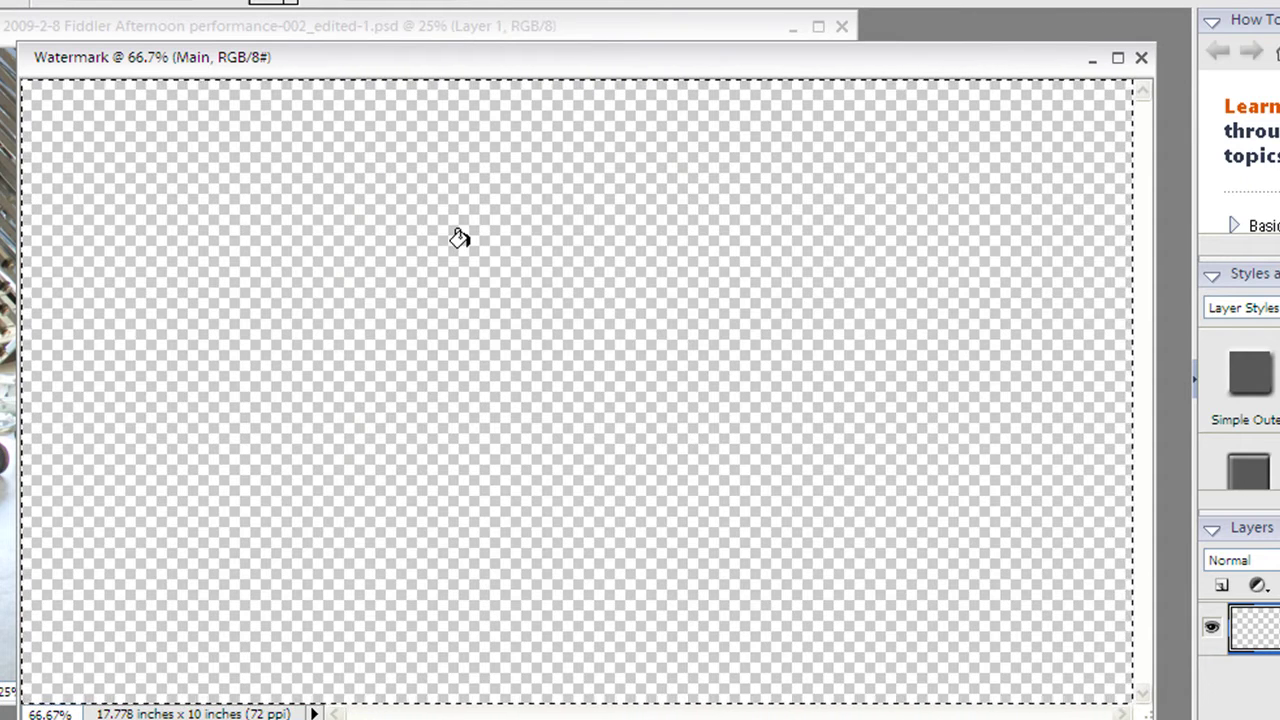
{"action": "key", "text": "ctrl+d"}
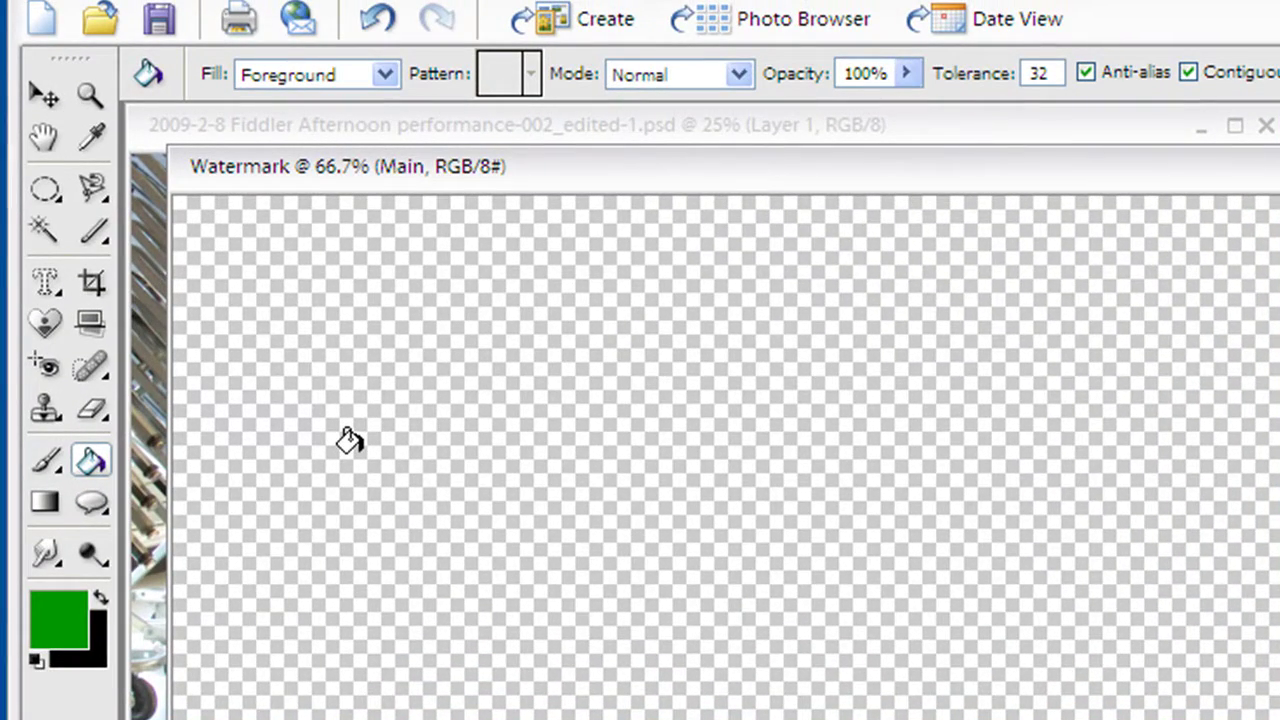
Step: Make a centred two-line 'Copyright AtomicSuperGeek' selection with the Horizontal Type Mask Tool, Times New Roman 72 pt
{"action": "left_click", "coordinate": [47, 283]}
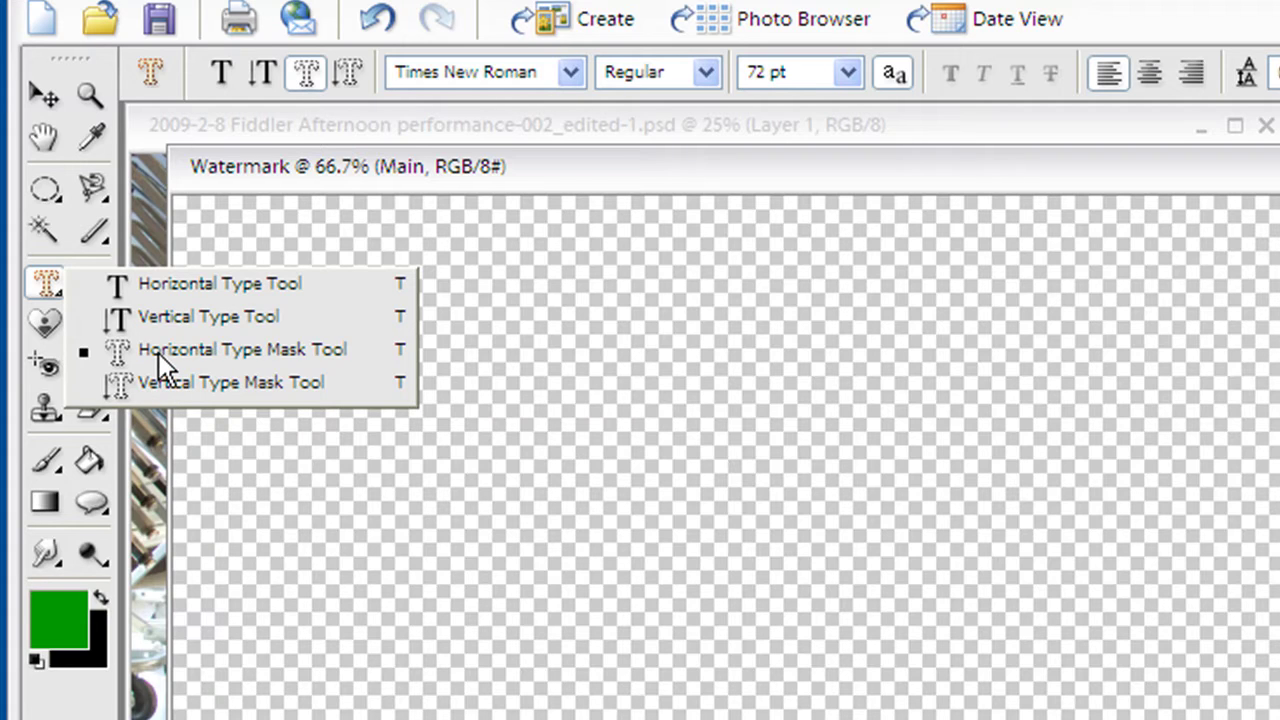
{"action": "left_click", "coordinate": [158, 354]}
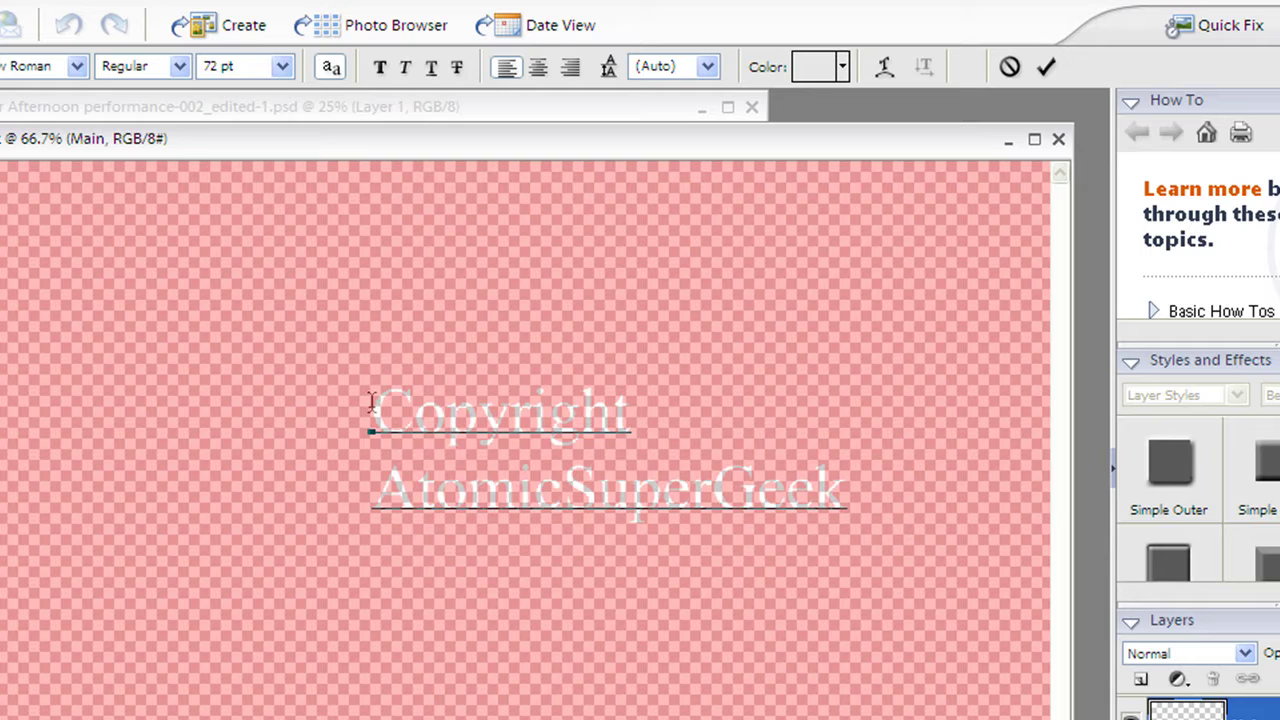
{"action": "left_click_drag", "start_coordinate": [372, 412], "coordinate": [852, 500]}
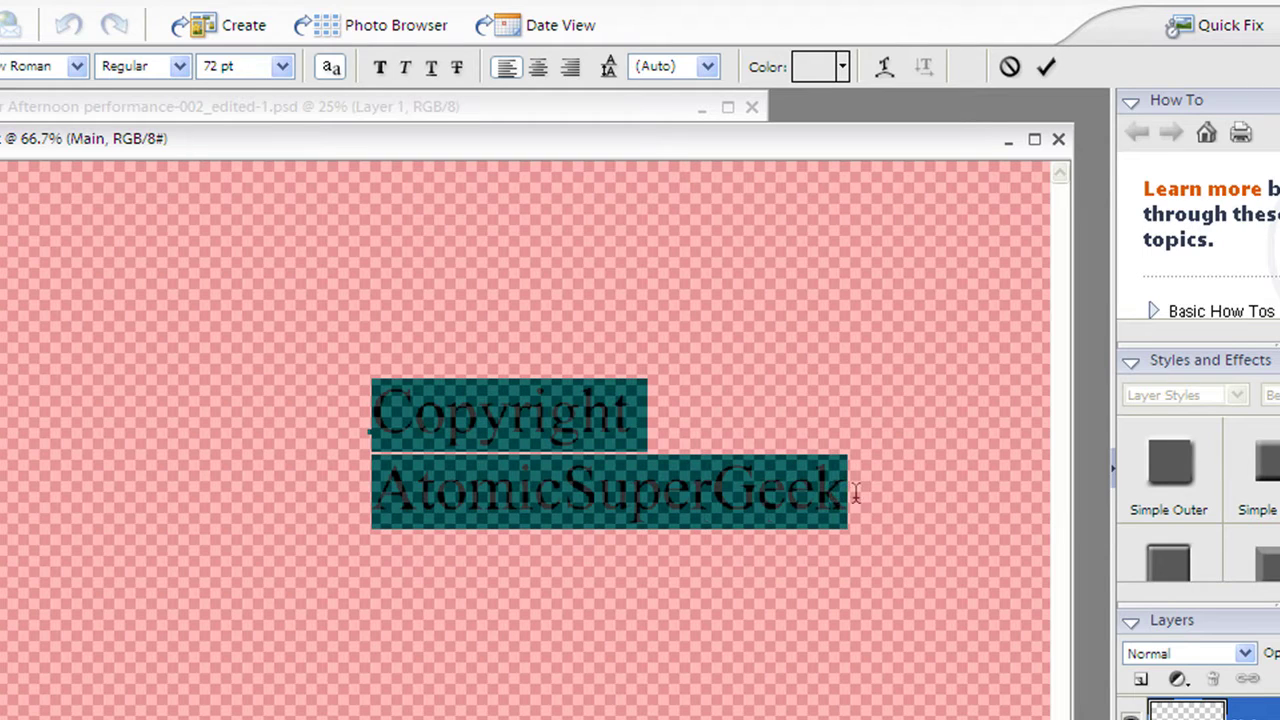
{"action": "left_click", "coordinate": [538, 68]}
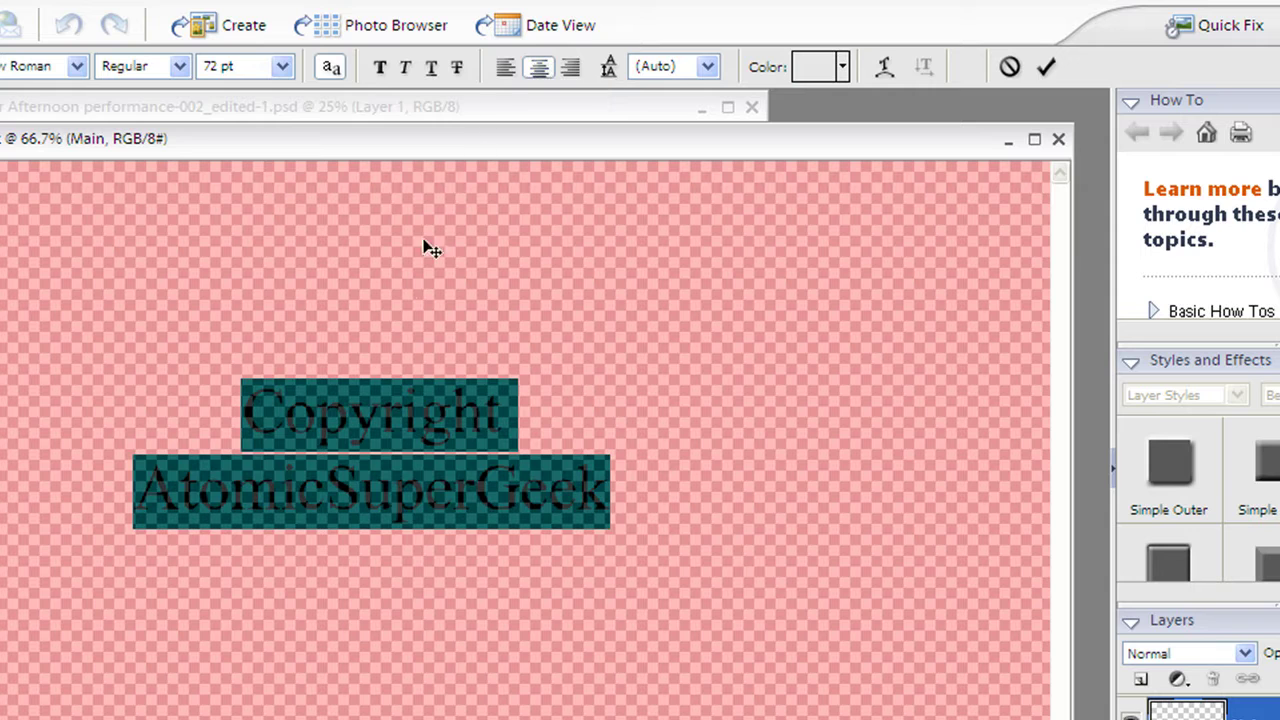
{"action": "left_click", "coordinate": [390, 392]}
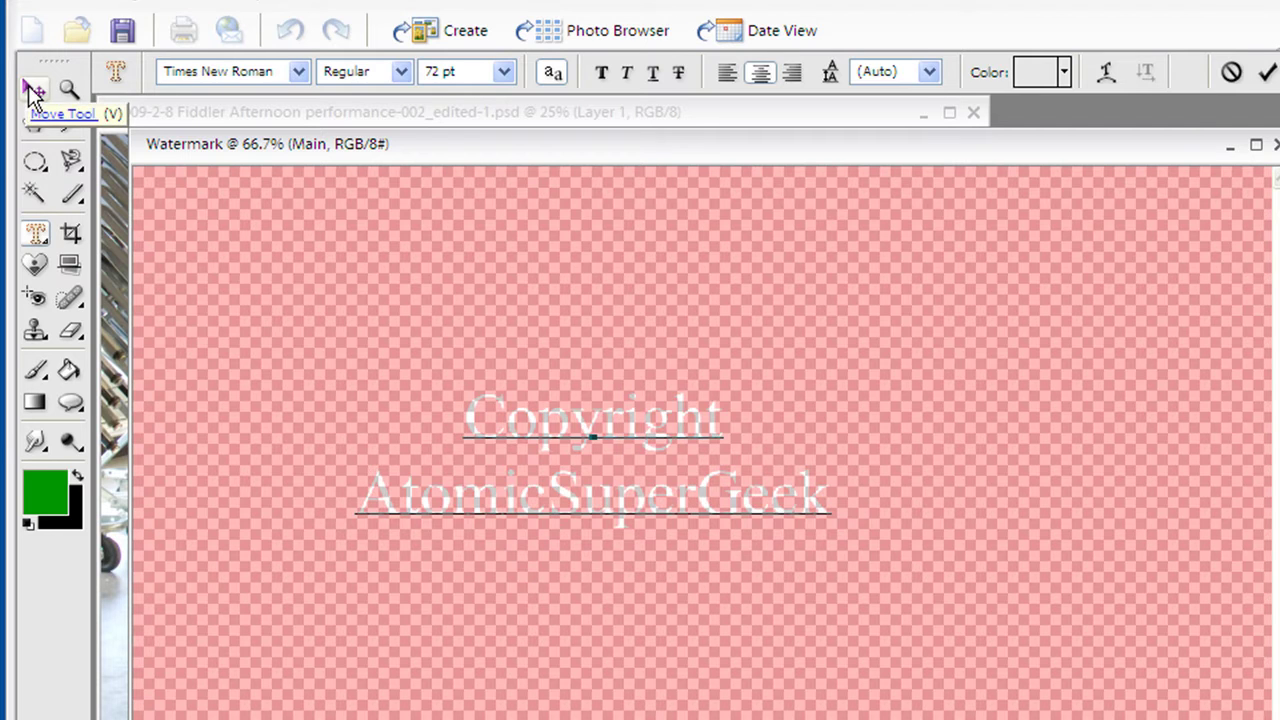
{"action": "left_click", "coordinate": [33, 92]}
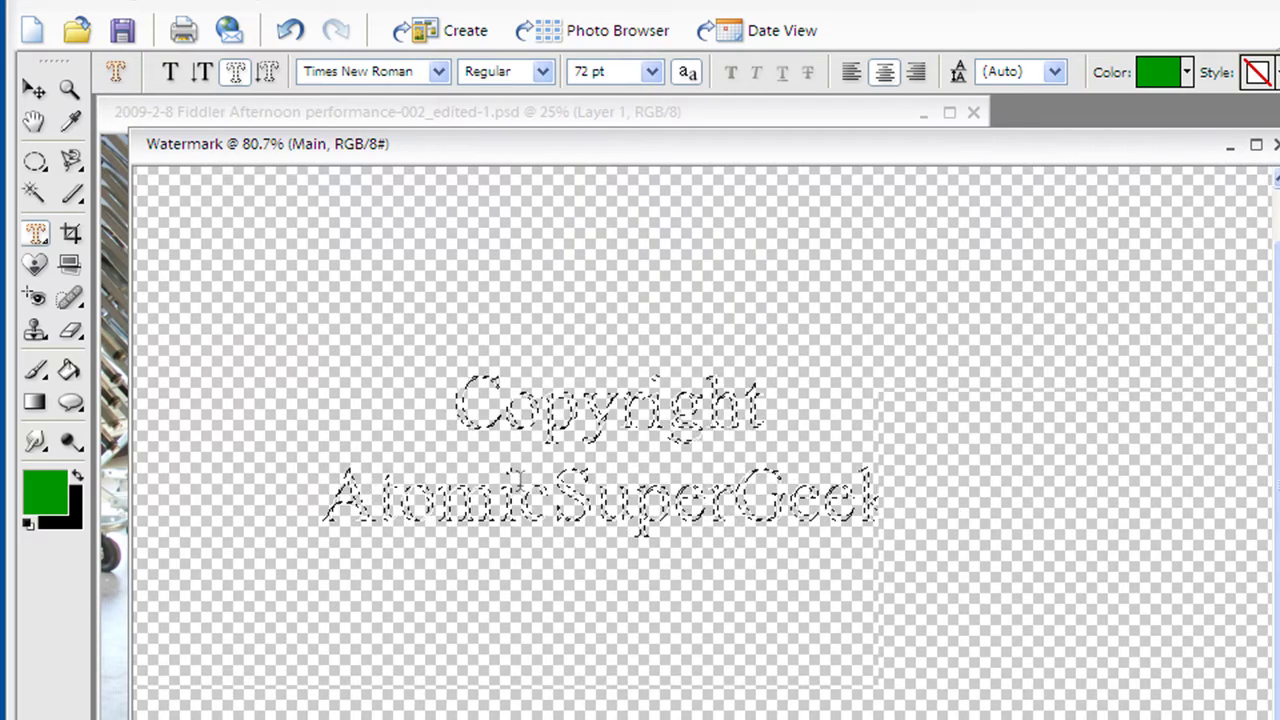
Step: Fill the lettering selection with the green foreground colour using the Paint Bucket
{"action": "scroll", "coordinate": [518, 476], "scroll_direction": "up", "scroll_amount": 3}
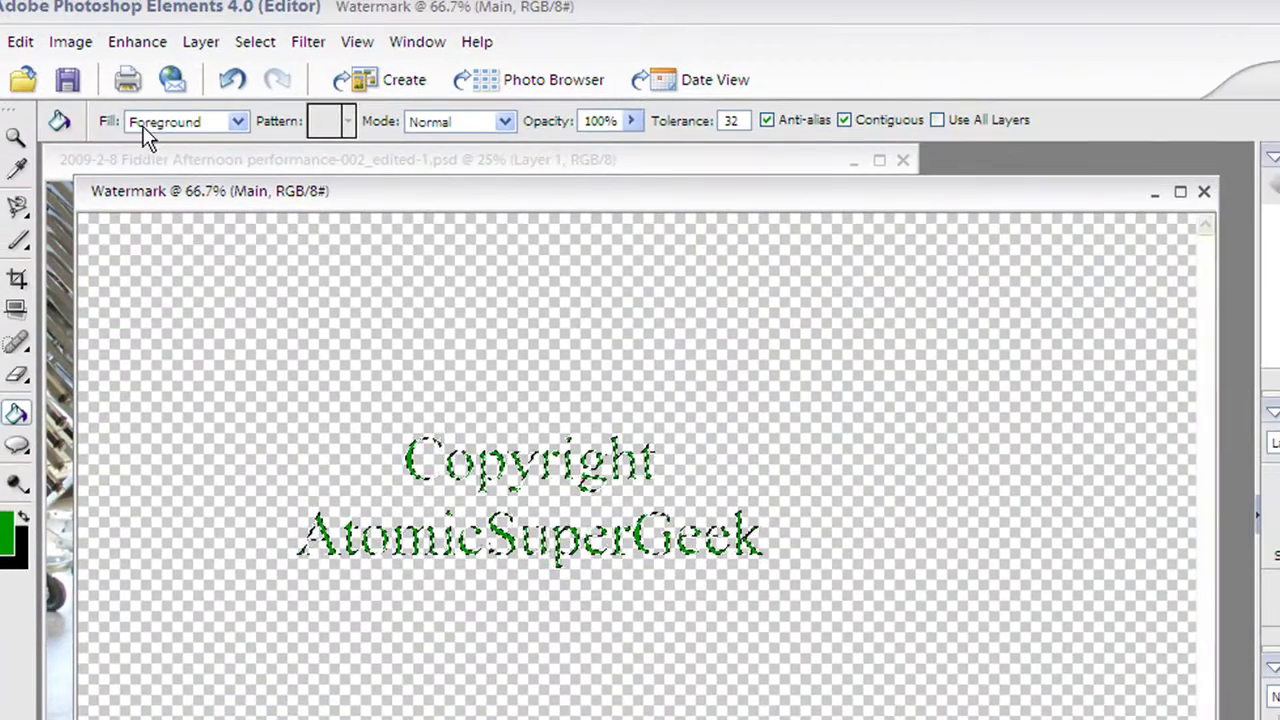
Step: Free Transform the green text, moving it top-left and enlarging it across most of the canvas
{"action": "left_click", "coordinate": [81, 48]}
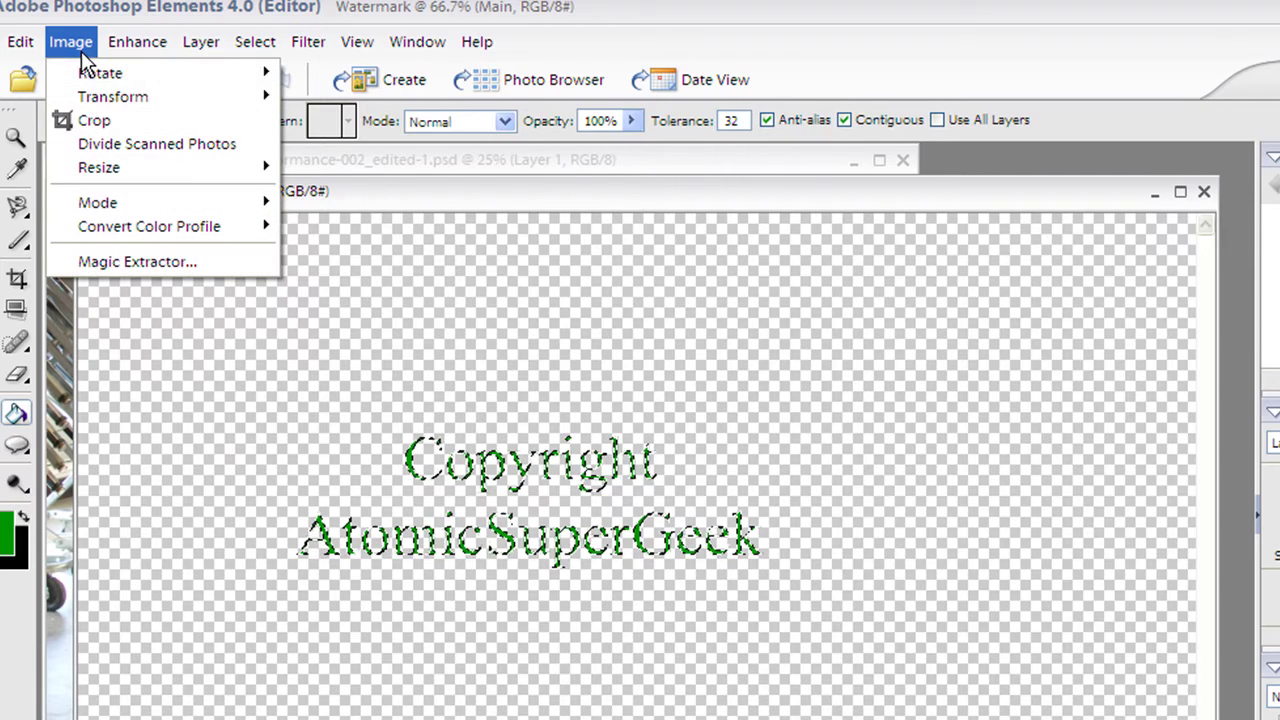
{"action": "mouse_move", "coordinate": [110, 101]}
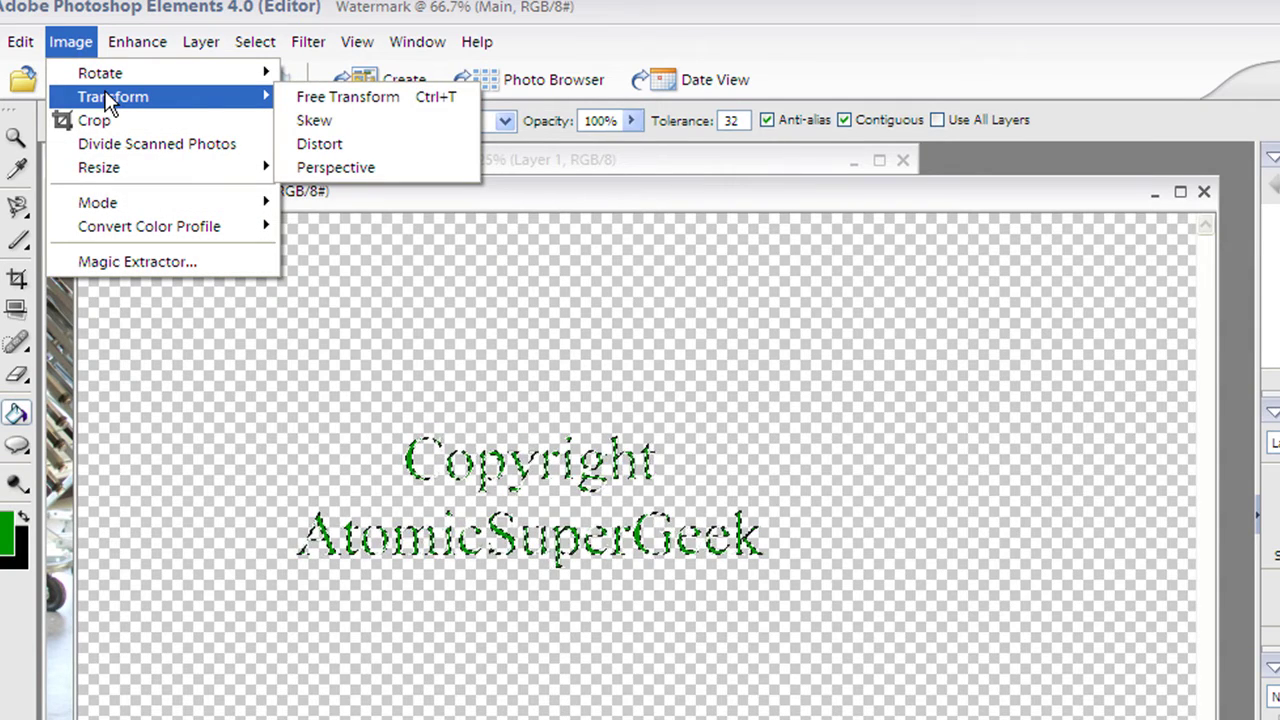
{"action": "left_click", "coordinate": [308, 97]}
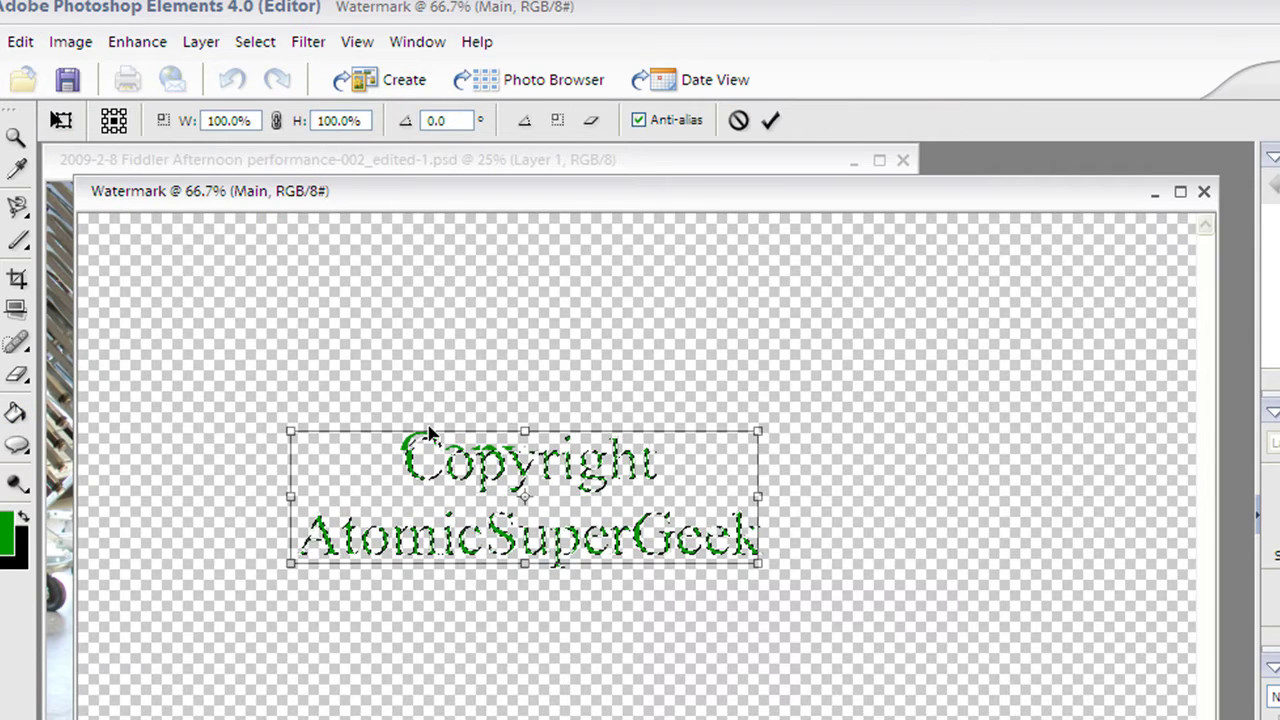
{"action": "left_click_drag", "start_coordinate": [428, 432], "coordinate": [292, 290]}
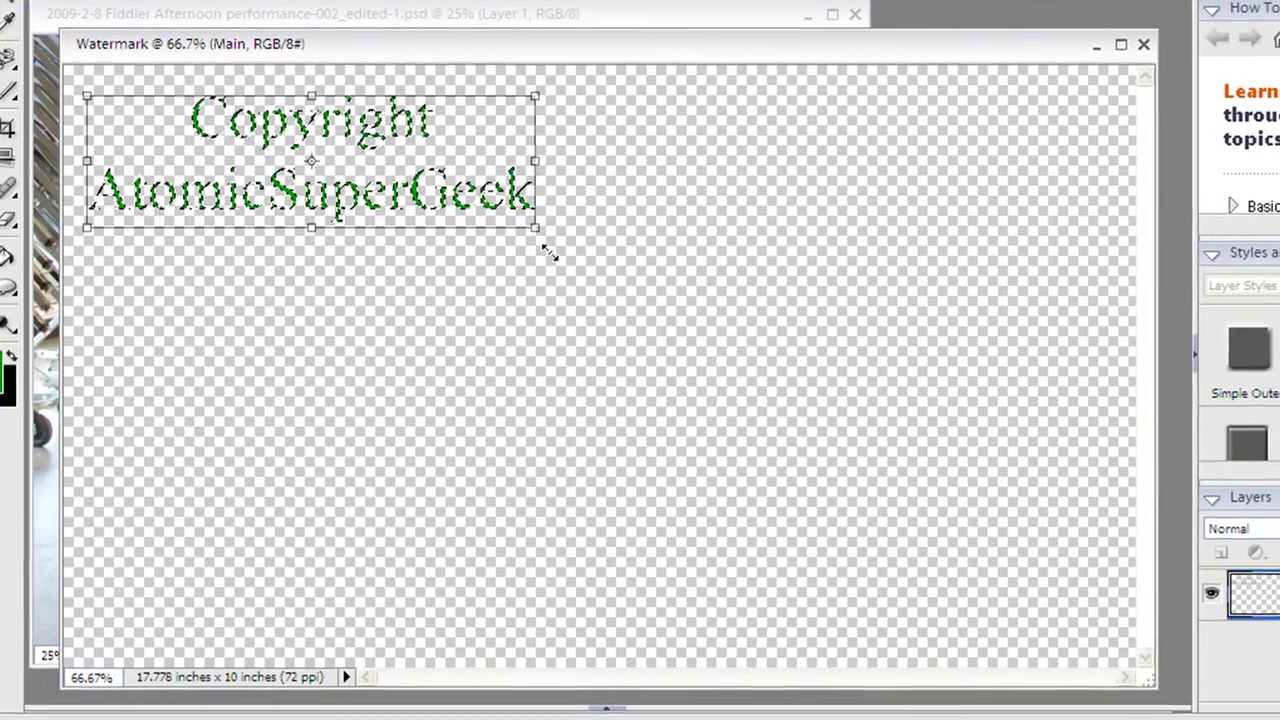
{"action": "left_click_drag", "start_coordinate": [569, 380], "coordinate": [1034, 719]}
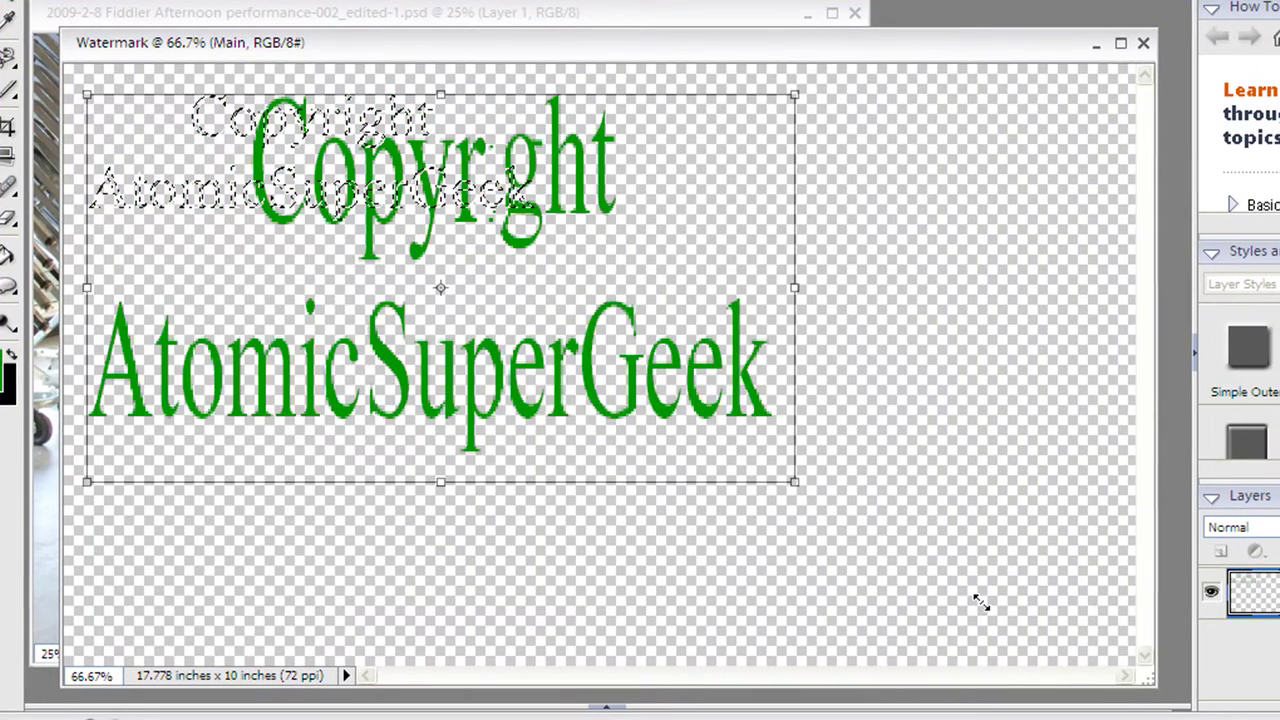
{"action": "left_click_drag", "start_coordinate": [980, 601], "coordinate": [1101, 643]}
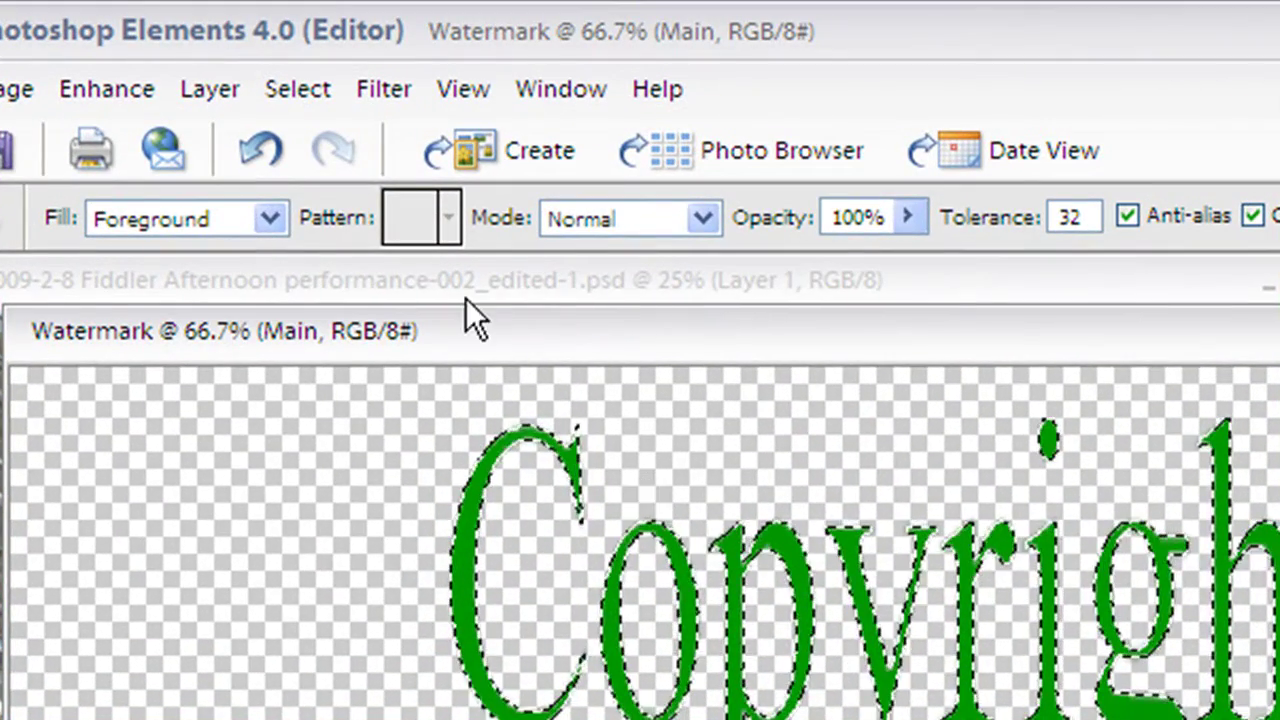
Step: Apply the Artistic Rough Pastels filter to the lettering after comparing it with Poster Edges
{"action": "left_click", "coordinate": [383, 89]}
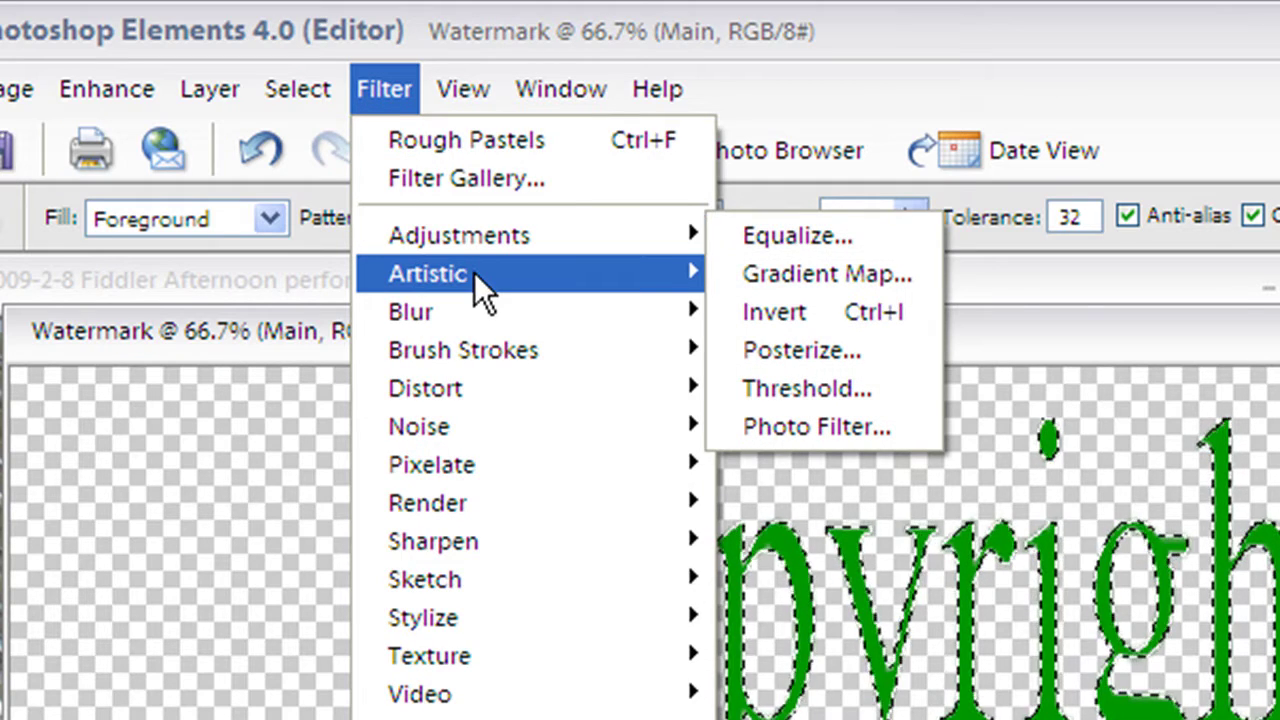
{"action": "mouse_move", "coordinate": [475, 275]}
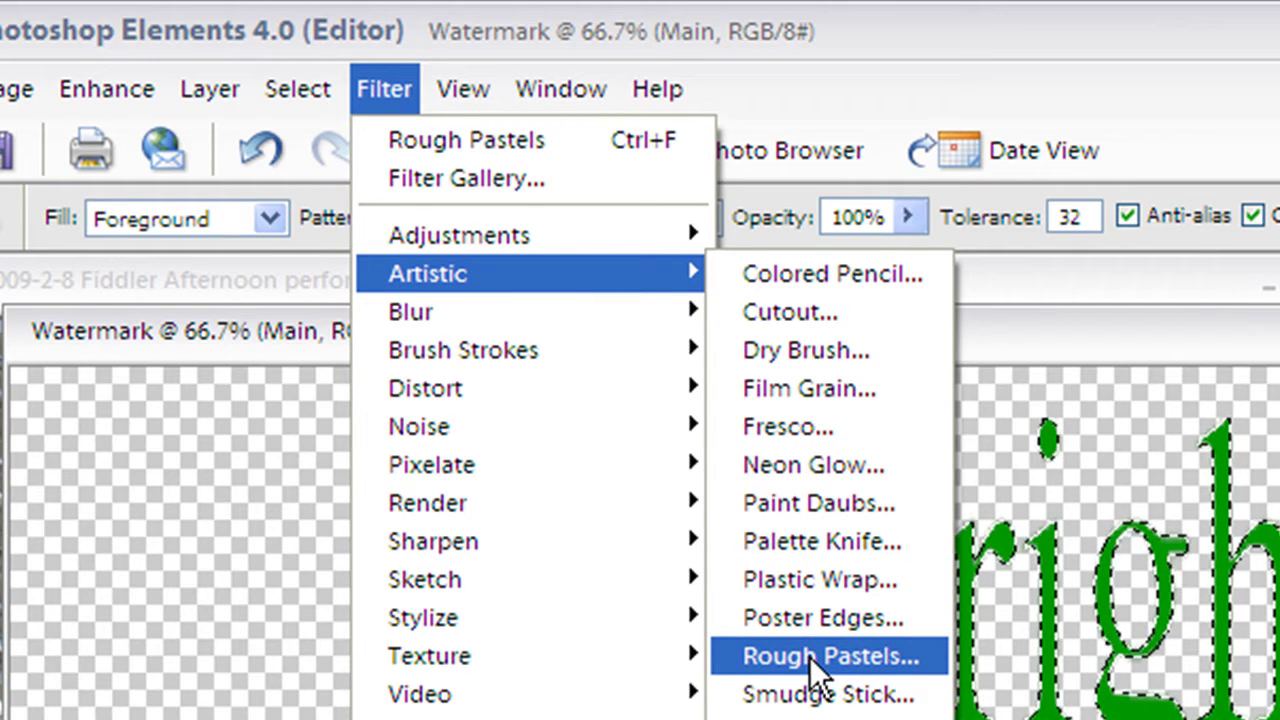
{"action": "left_click", "coordinate": [815, 675]}
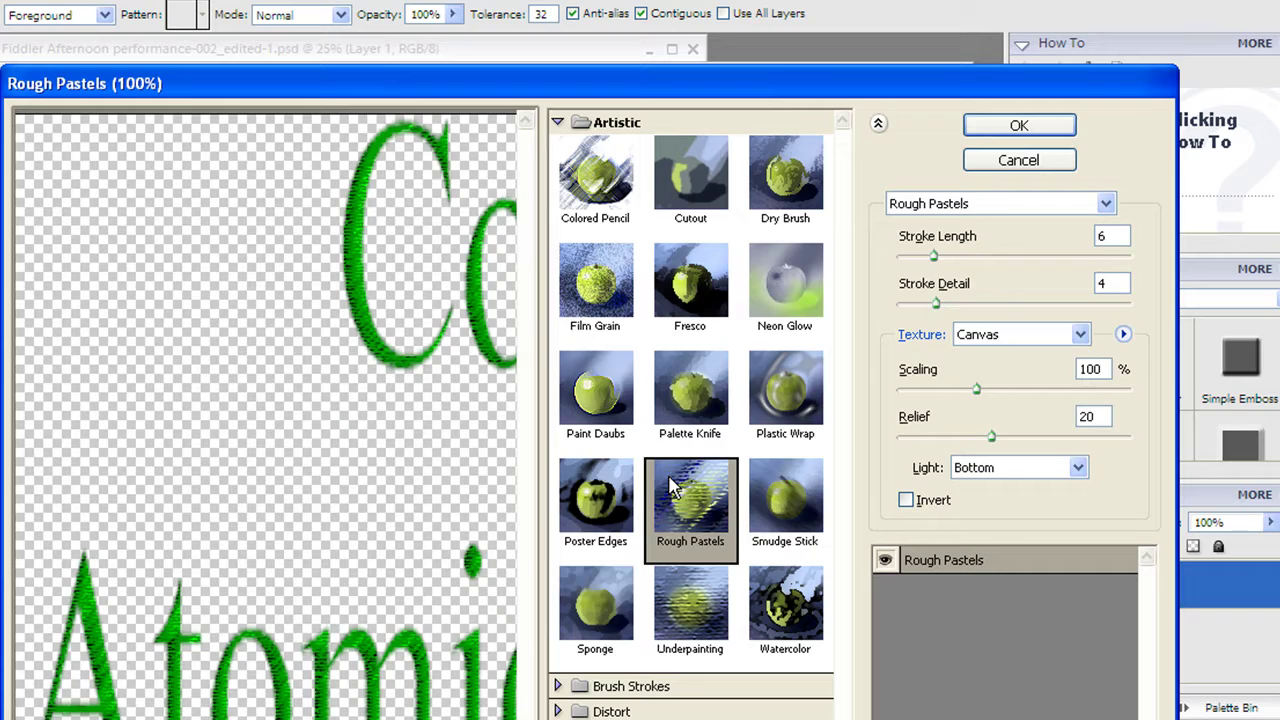
{"action": "left_click", "coordinate": [589, 510]}
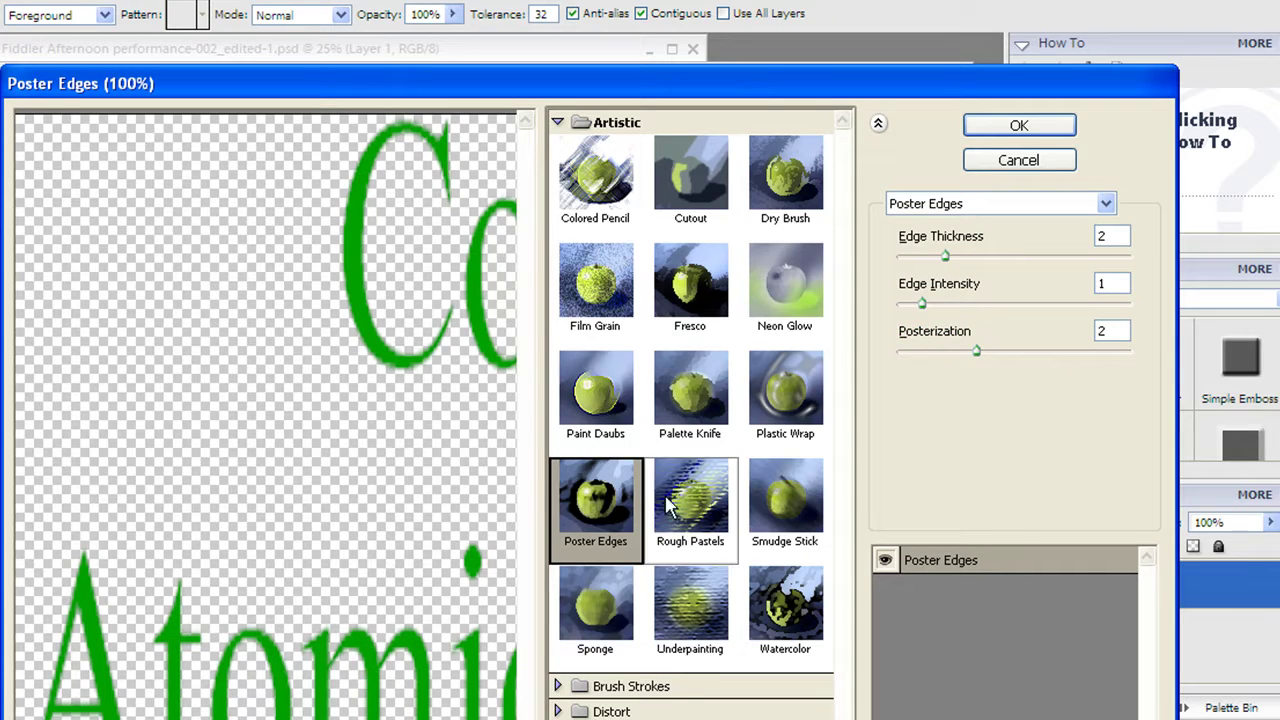
{"action": "left_click", "coordinate": [675, 506]}
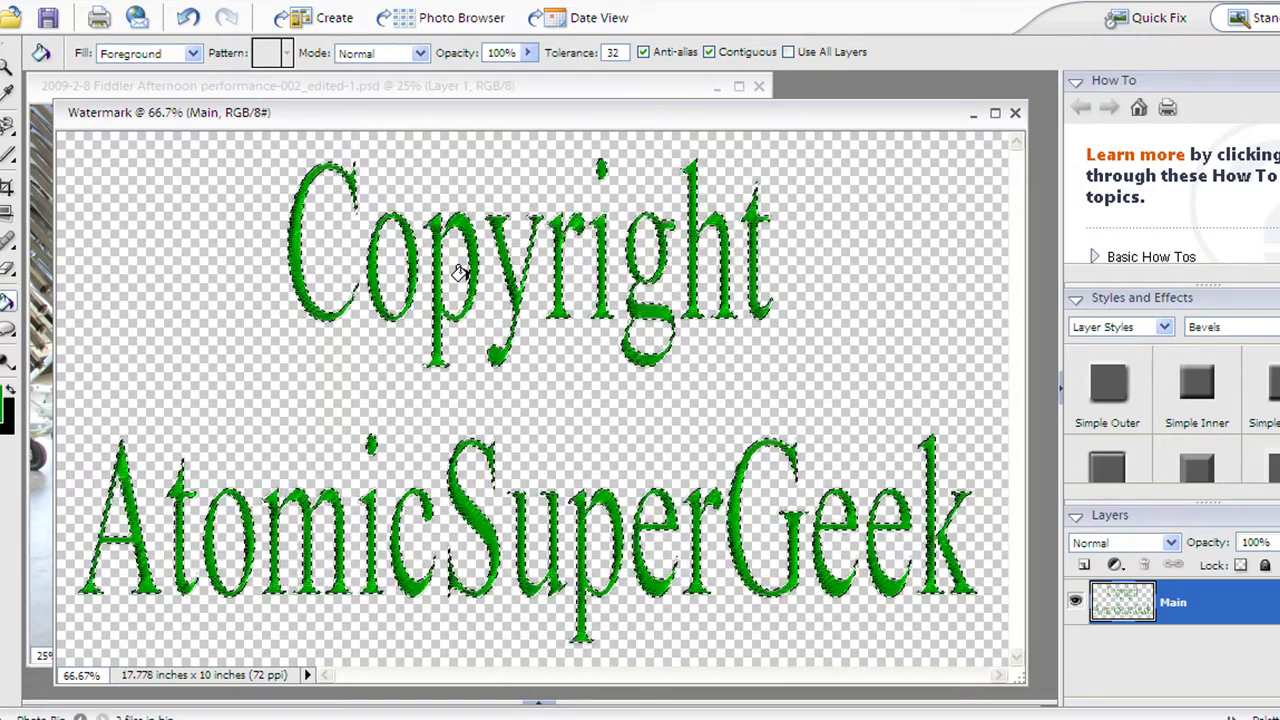
Step: Deselect the lettering and save the watermark document as Watermark.psd
{"action": "key", "text": "ctrl+d"}
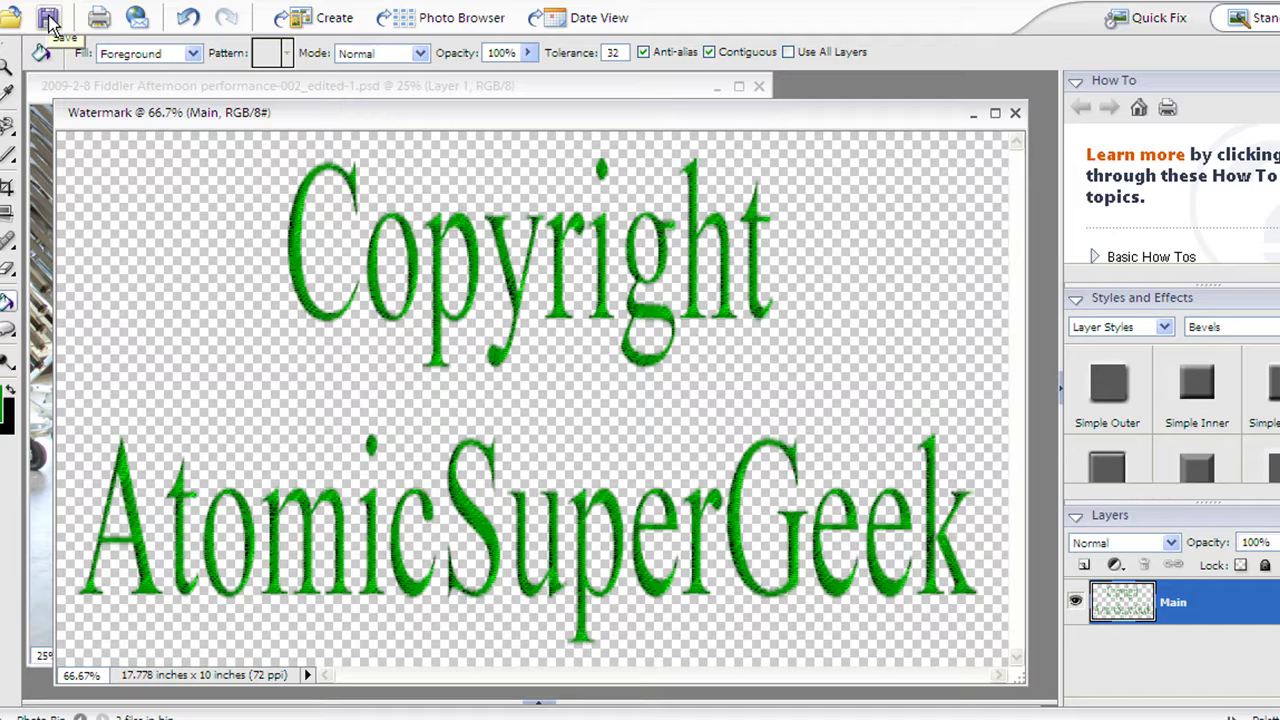
{"action": "left_click", "coordinate": [50, 20]}
{"action": "key", "text": "Return"}
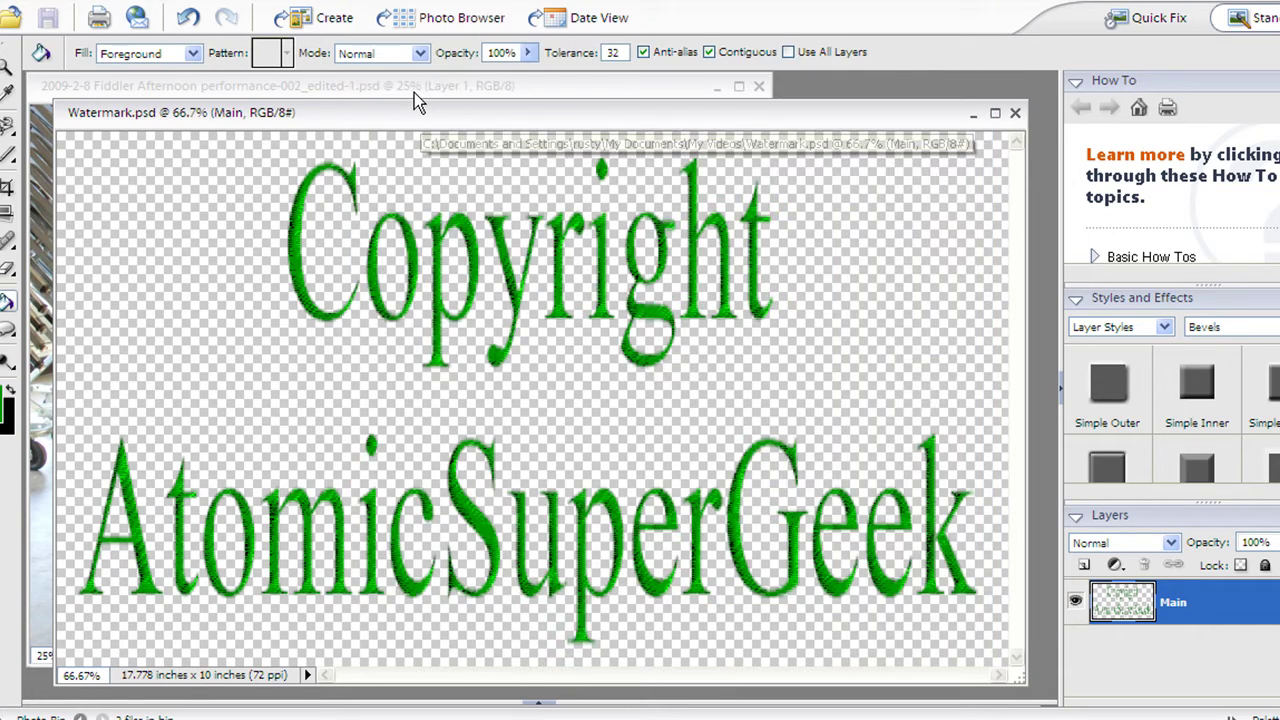
Step: Add a new empty layer to the girl's photo and bring up its layer options
{"action": "left_click", "coordinate": [414, 92]}
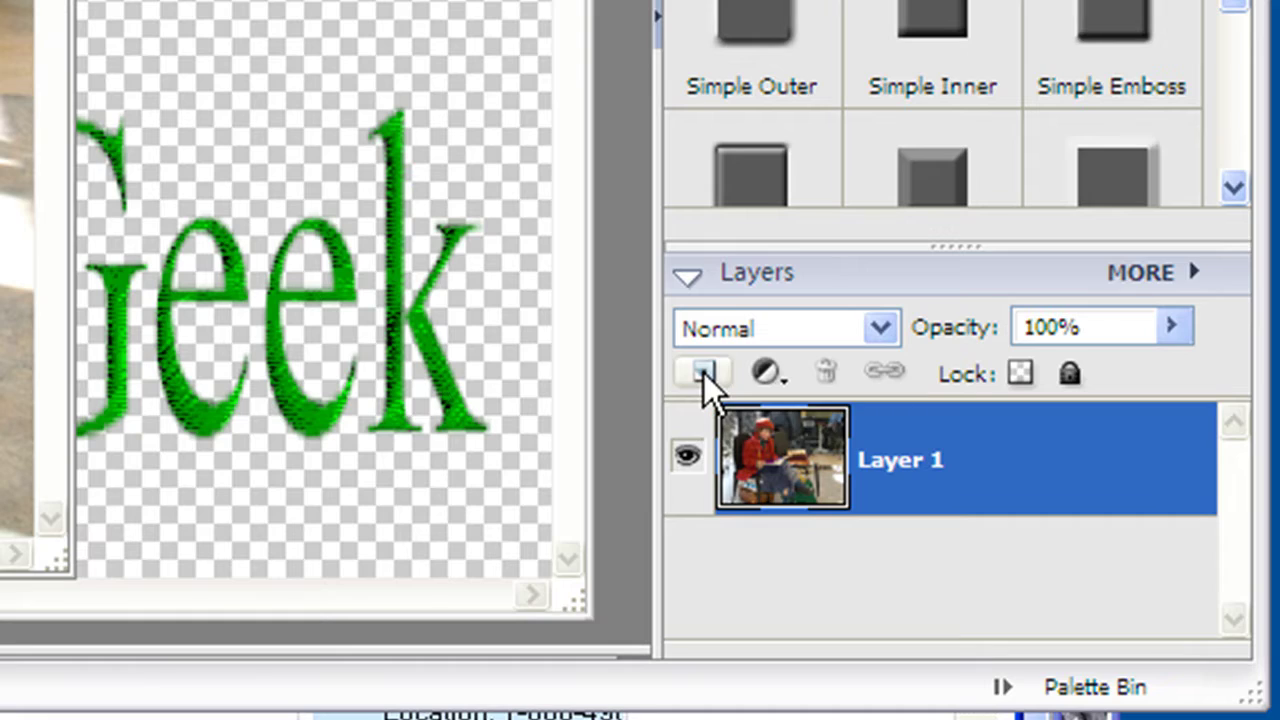
{"action": "left_click", "coordinate": [704, 374]}
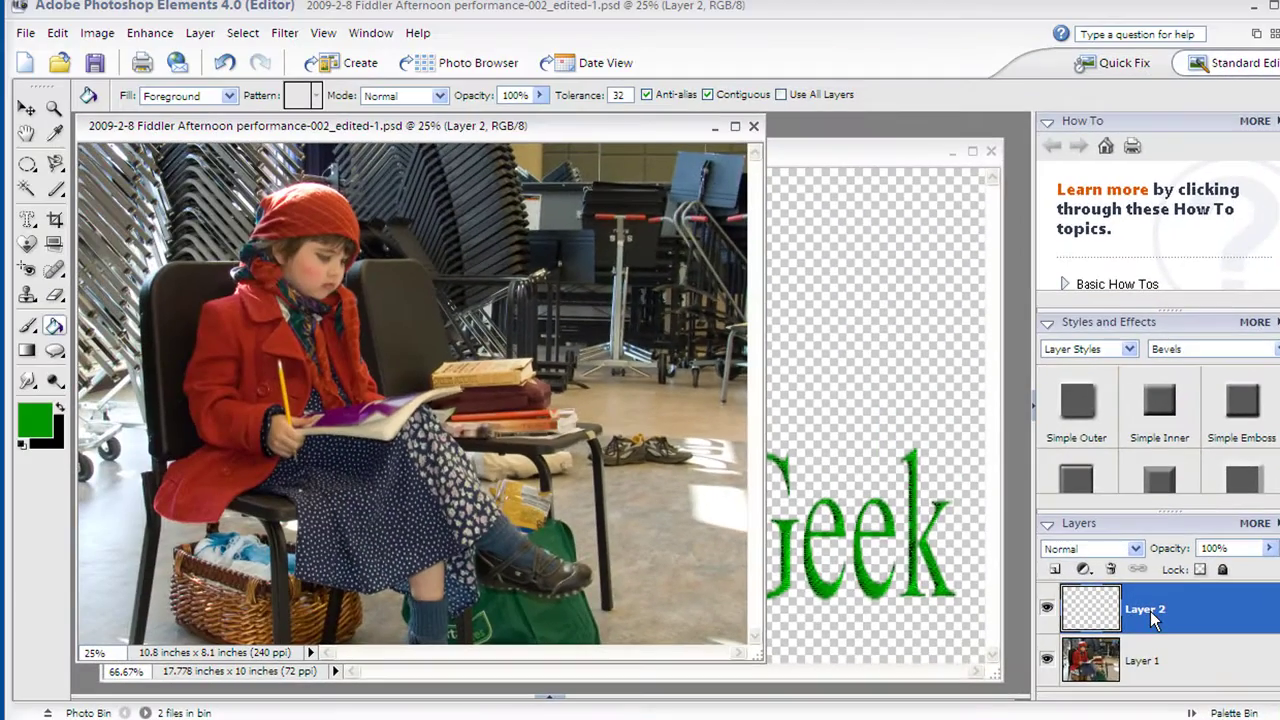
{"action": "right_click", "coordinate": [1150, 611]}
Step: Select and copy the entire Watermark canvas, then return to the girl's photo
{"action": "left_click", "coordinate": [780, 268]}
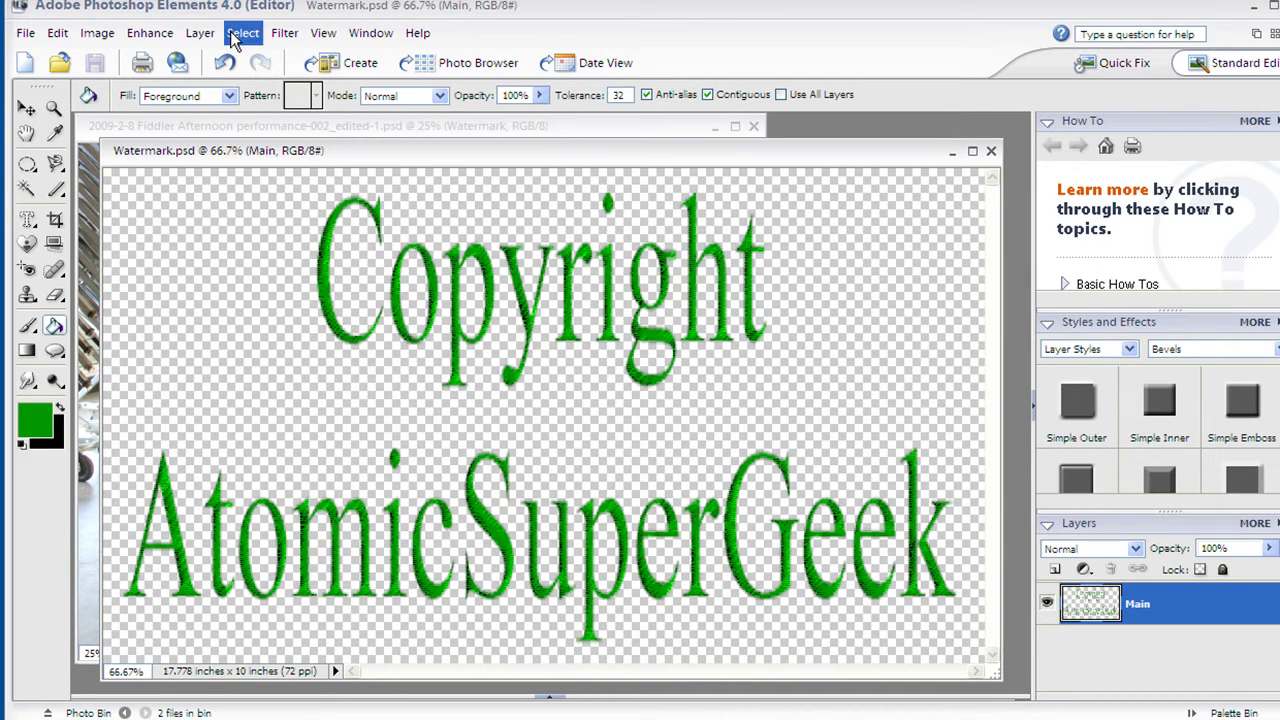
{"action": "left_click", "coordinate": [236, 35]}
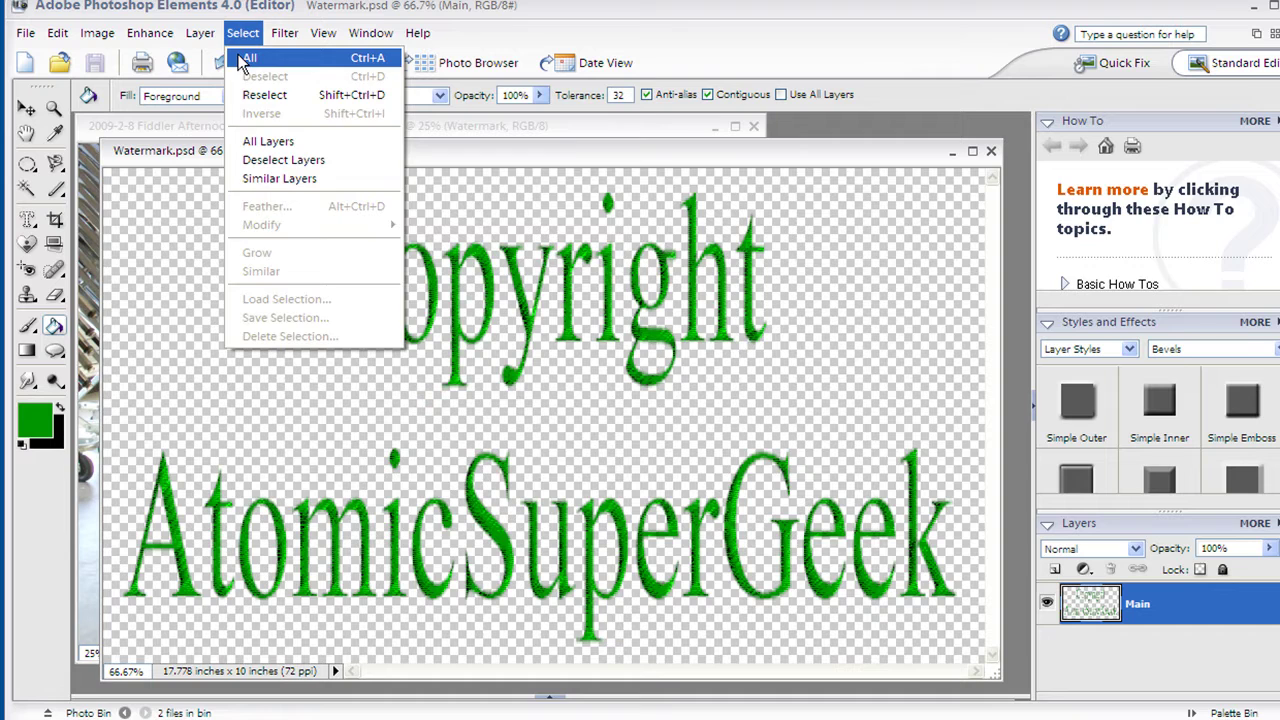
{"action": "left_click", "coordinate": [247, 59]}
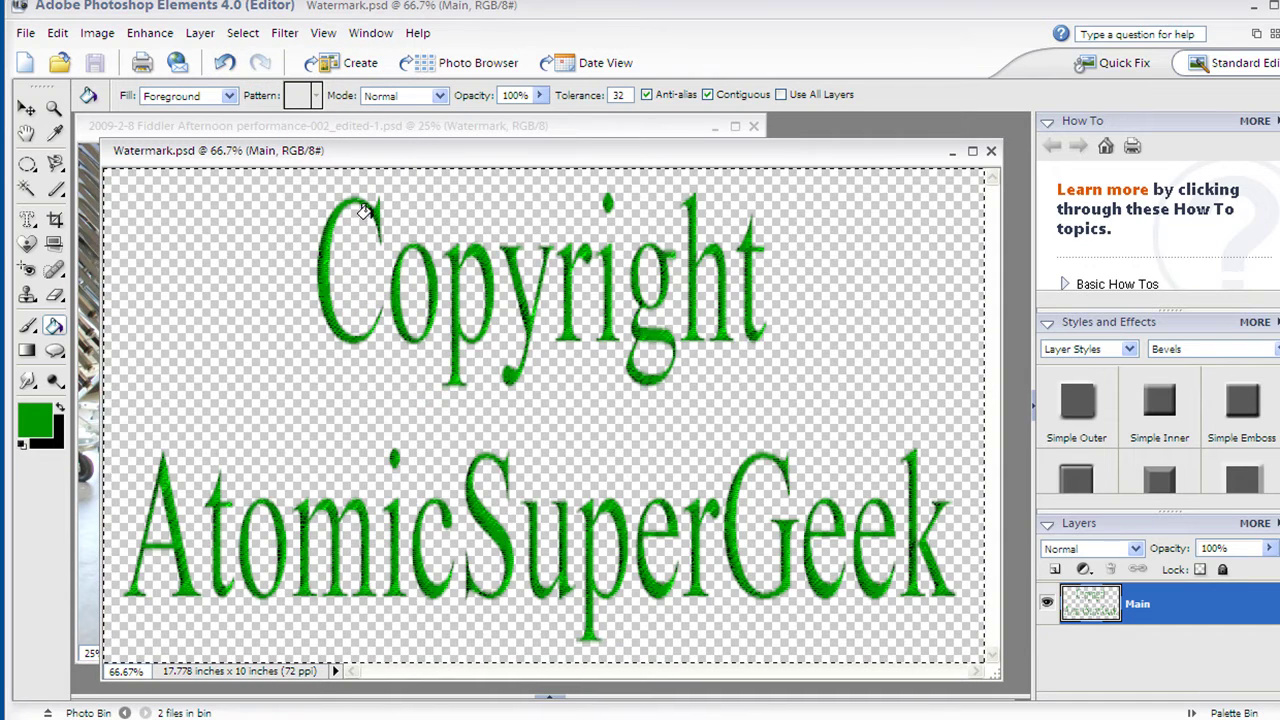
{"action": "left_click", "coordinate": [60, 40]}
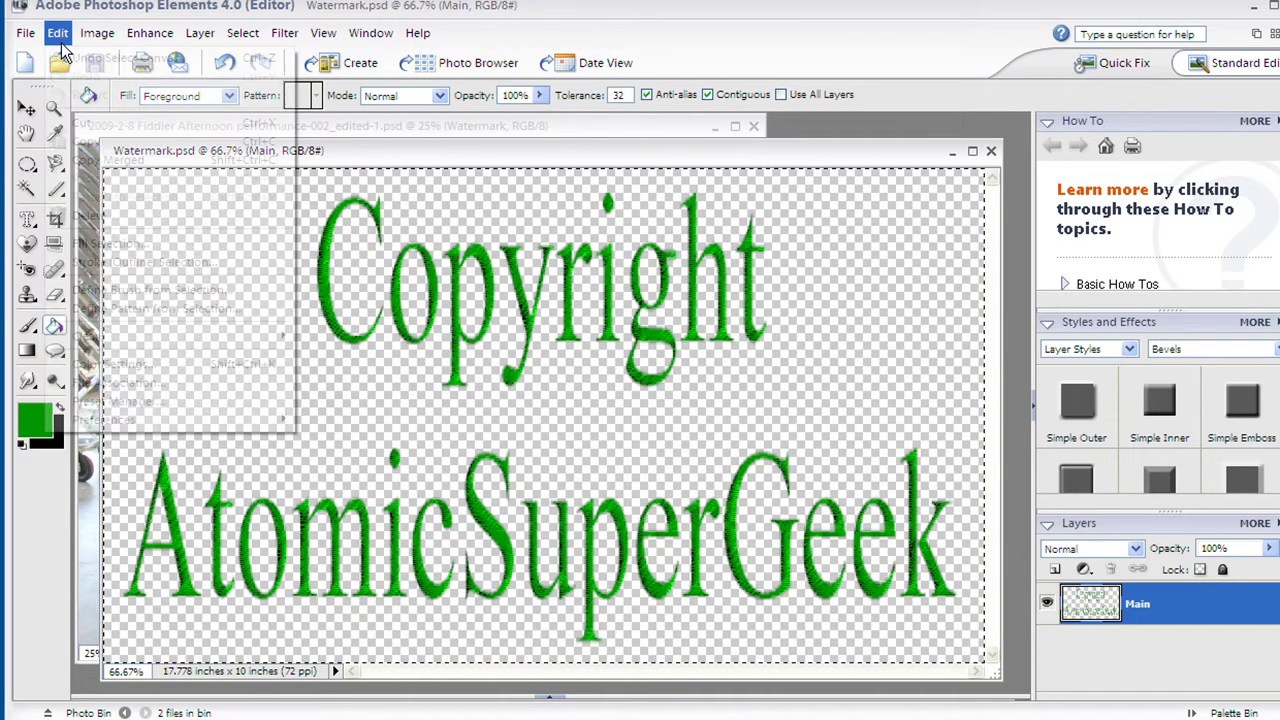
{"action": "left_click", "coordinate": [88, 143]}
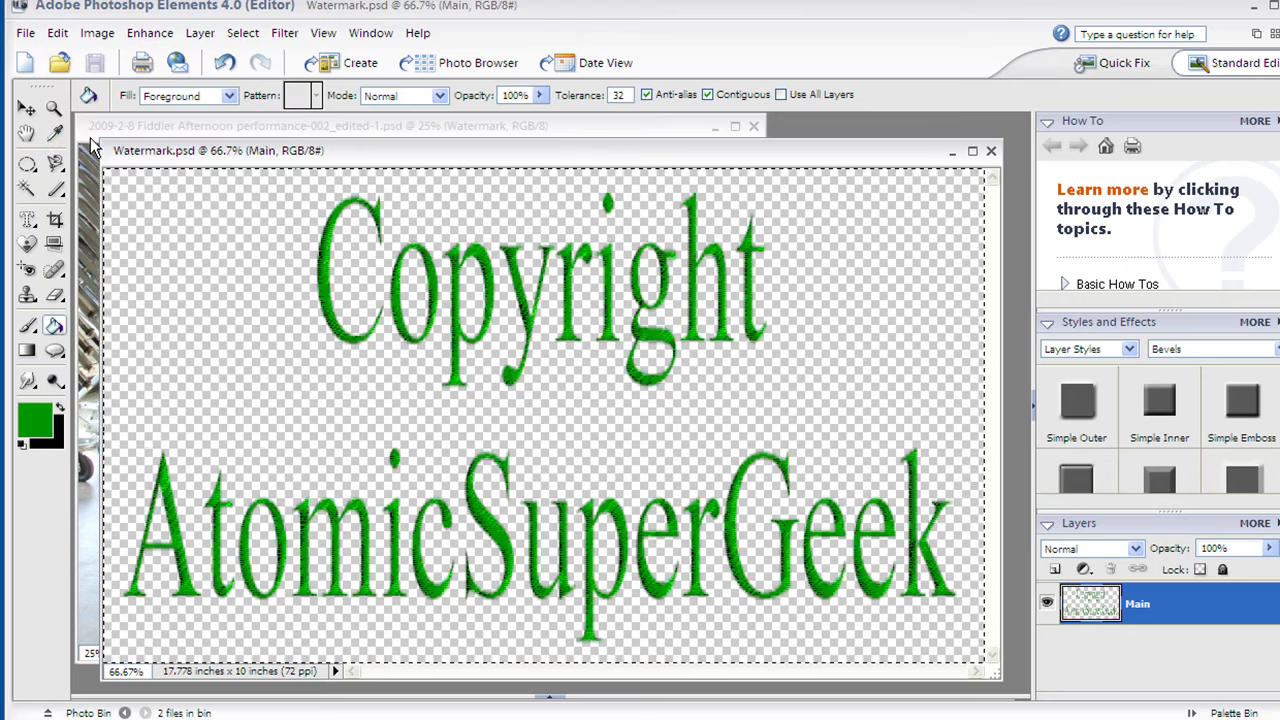
{"action": "left_click", "coordinate": [351, 128]}
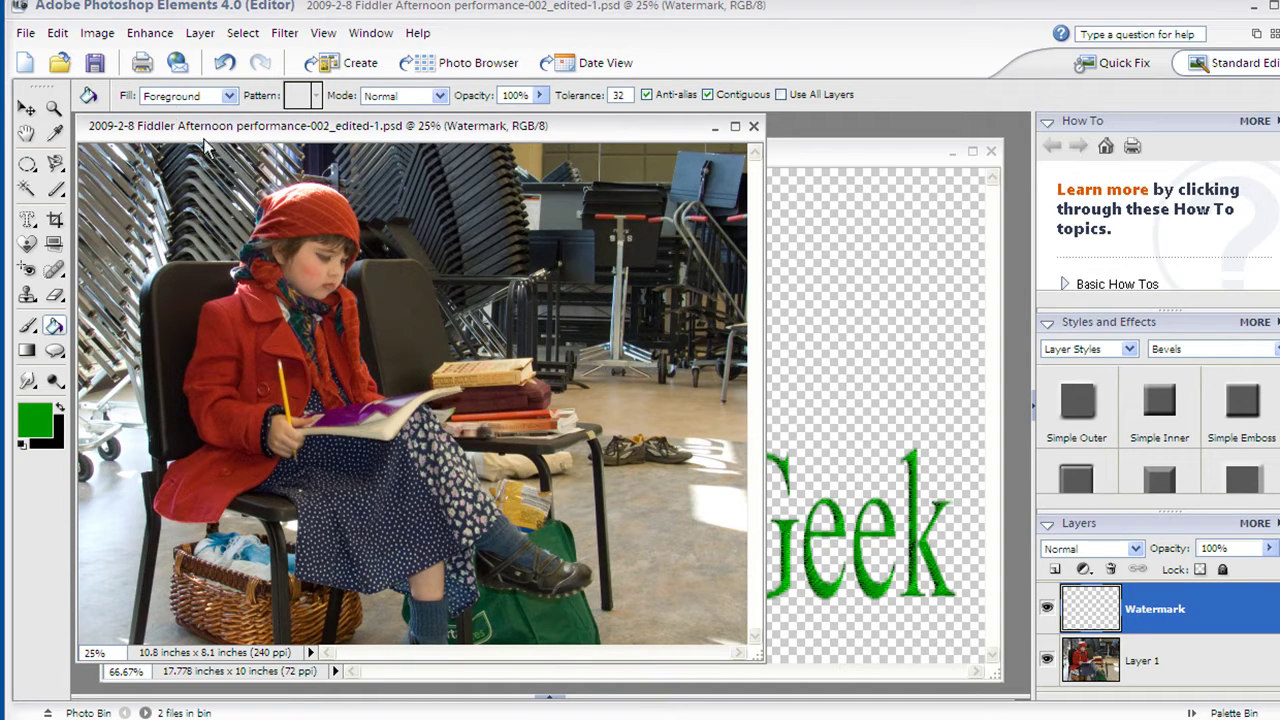
Step: Paste the copied green watermark lettering onto the photo's Watermark layer
{"action": "left_click", "coordinate": [58, 33]}
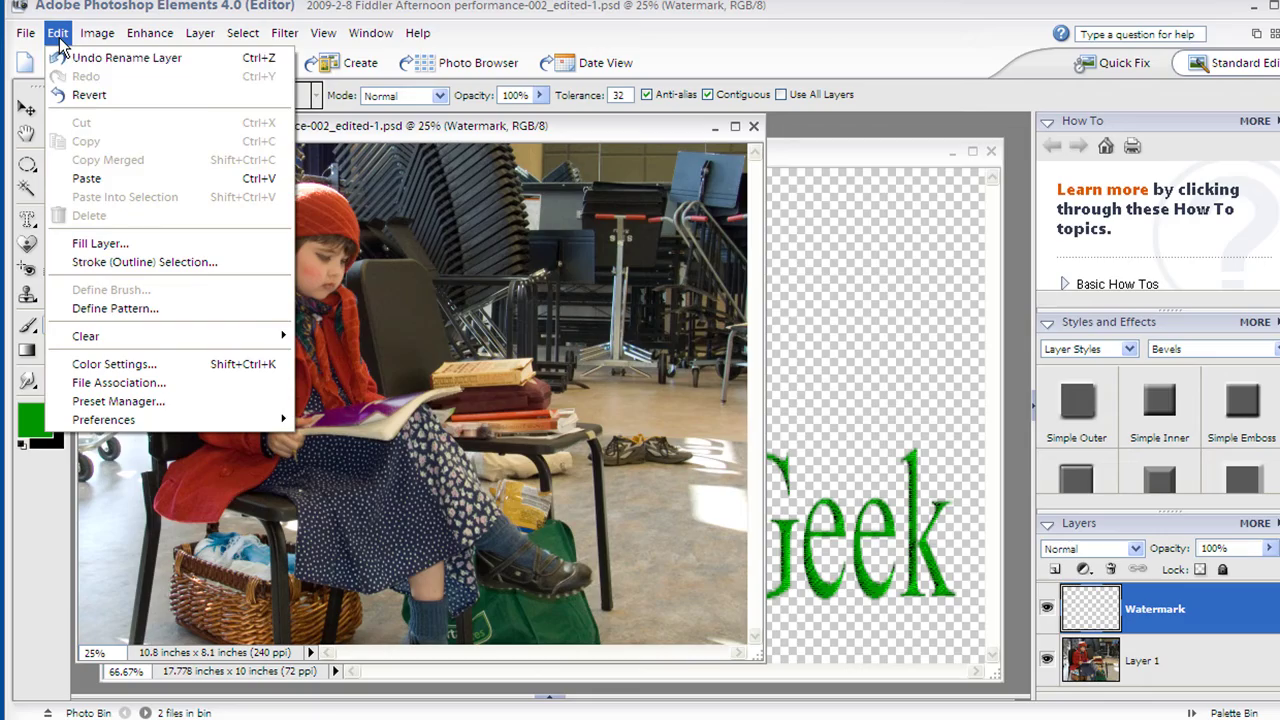
{"action": "left_click", "coordinate": [80, 178]}
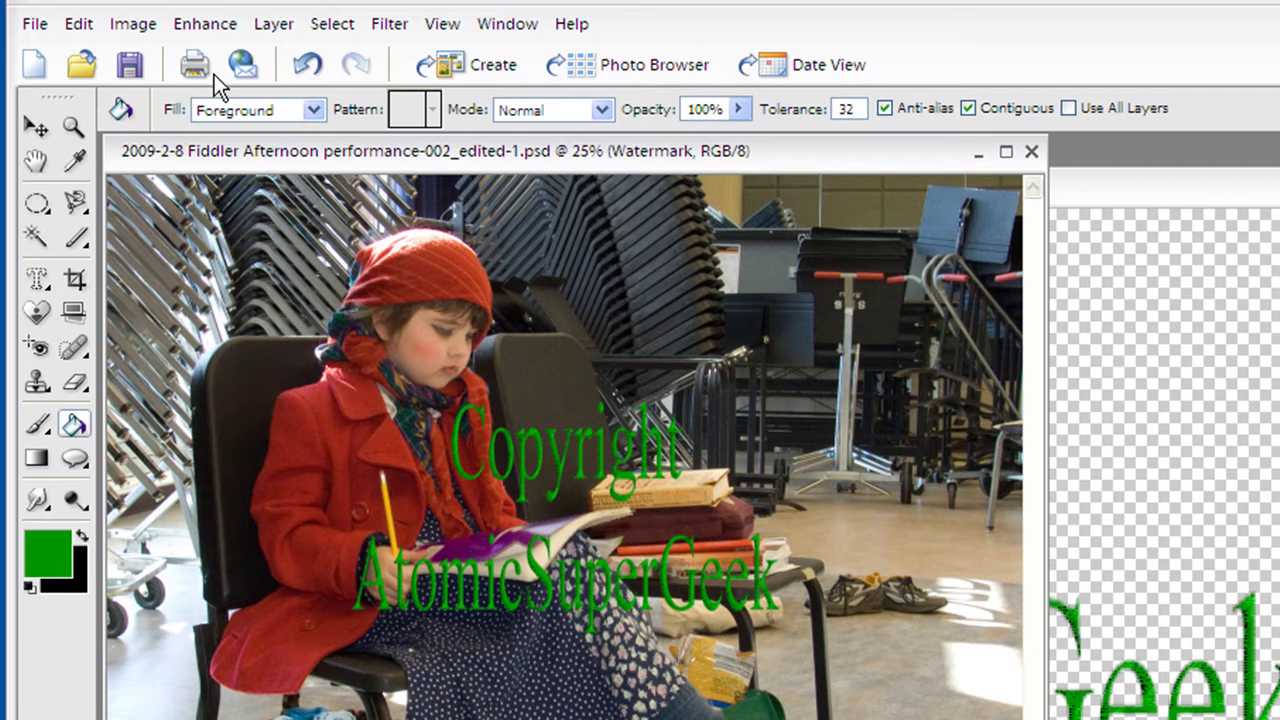
Step: Free-transform the watermark text to 138.3% width and 151.2% height, moved lower across the girl
{"action": "left_click", "coordinate": [151, 22]}
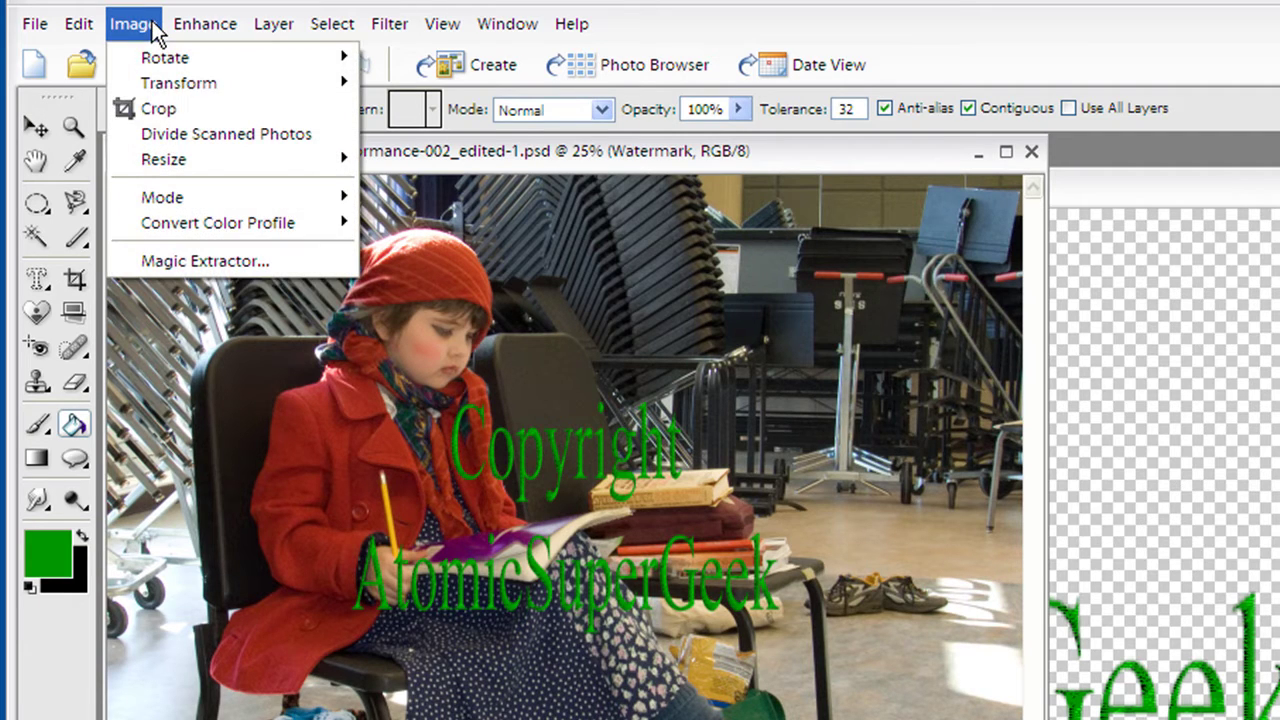
{"action": "mouse_move", "coordinate": [165, 86]}
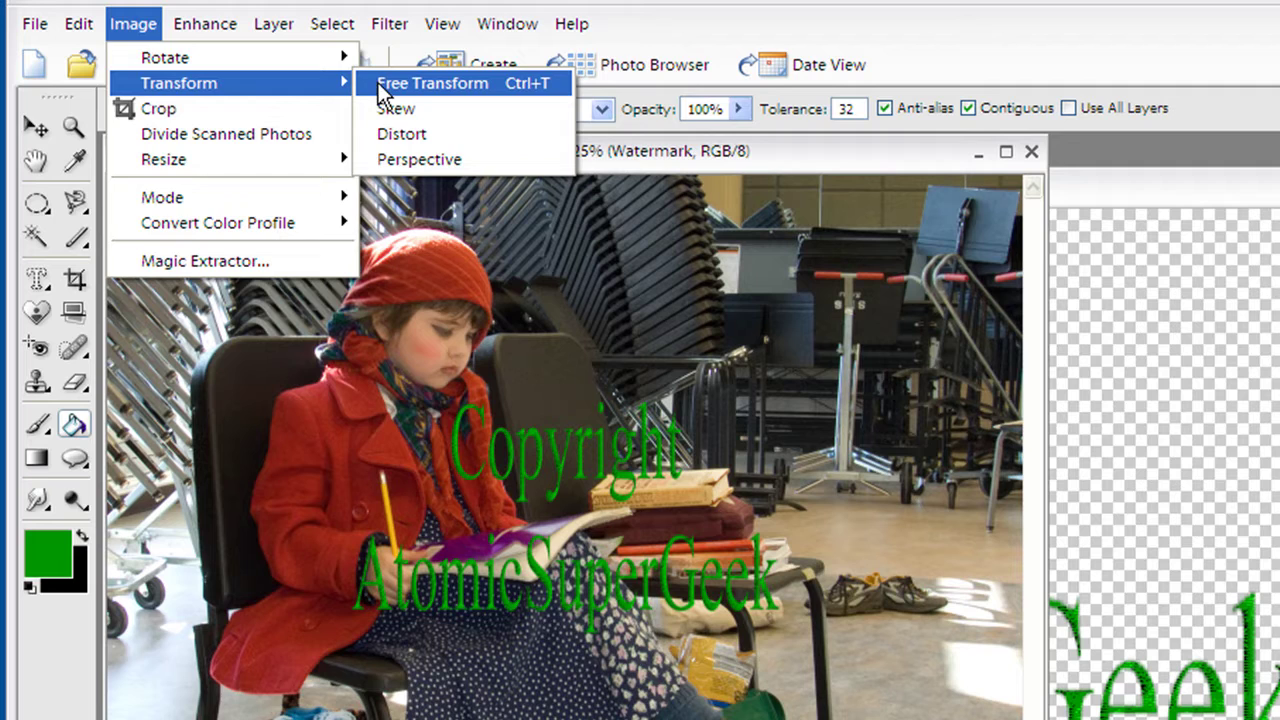
{"action": "left_click", "coordinate": [400, 84]}
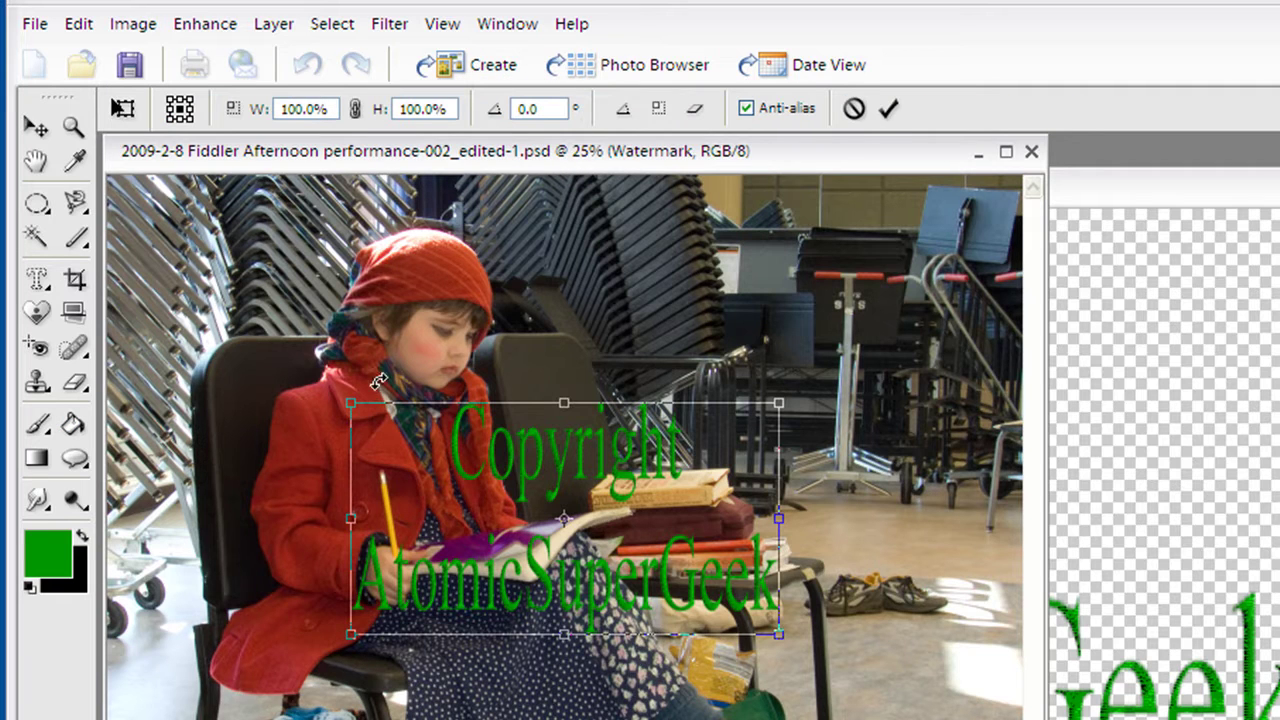
{"action": "left_click_drag", "start_coordinate": [350, 402], "coordinate": [258, 316]}
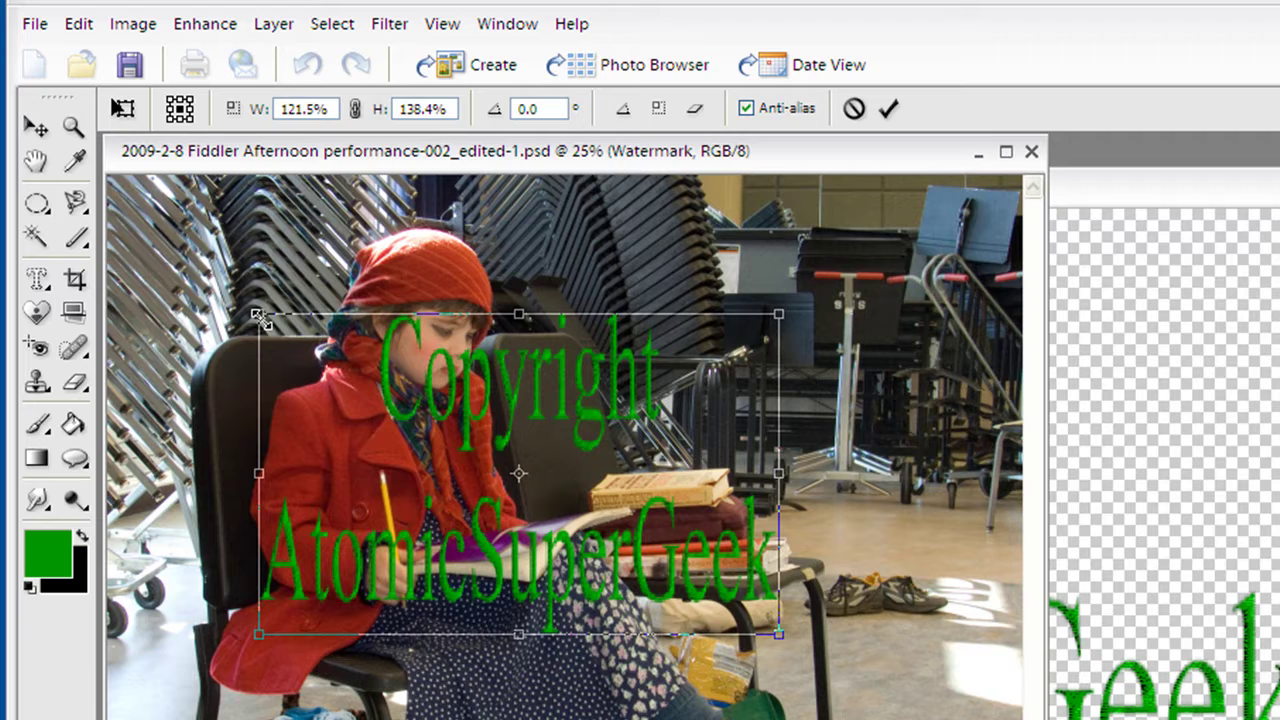
{"action": "left_click_drag", "start_coordinate": [800, 644], "coordinate": [866, 673]}
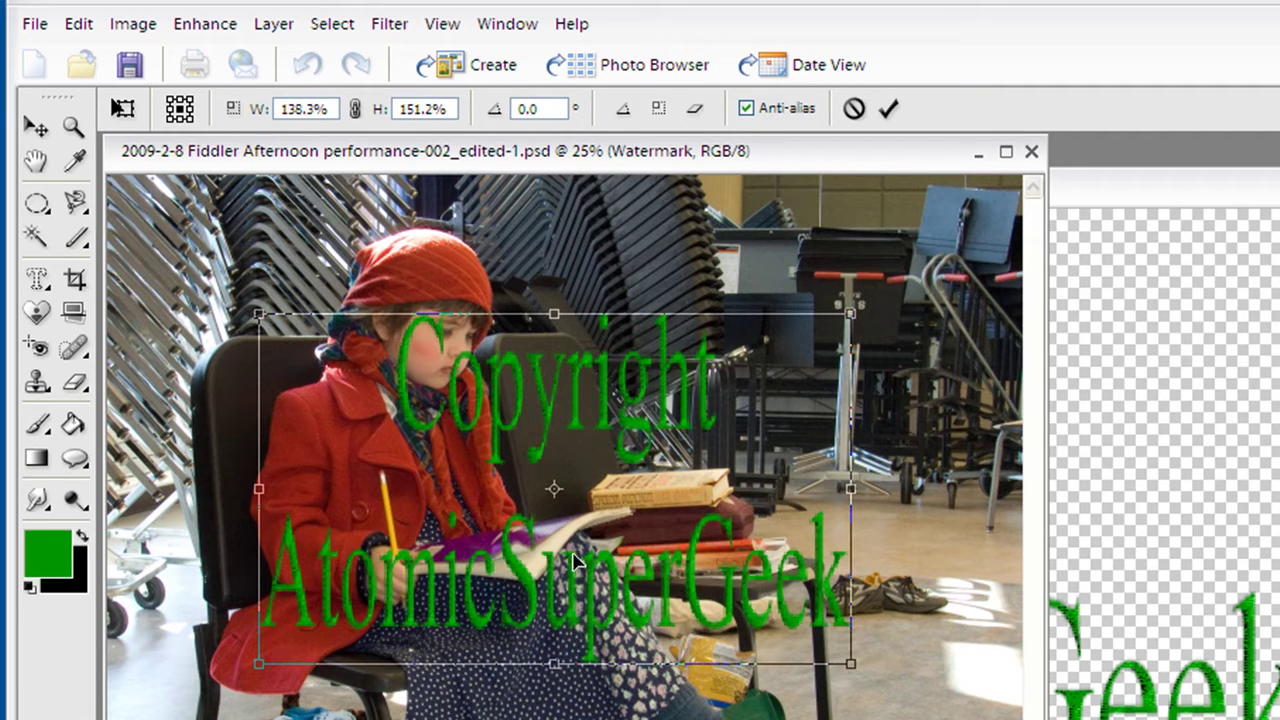
{"action": "left_click_drag", "start_coordinate": [549, 404], "coordinate": [549, 434]}
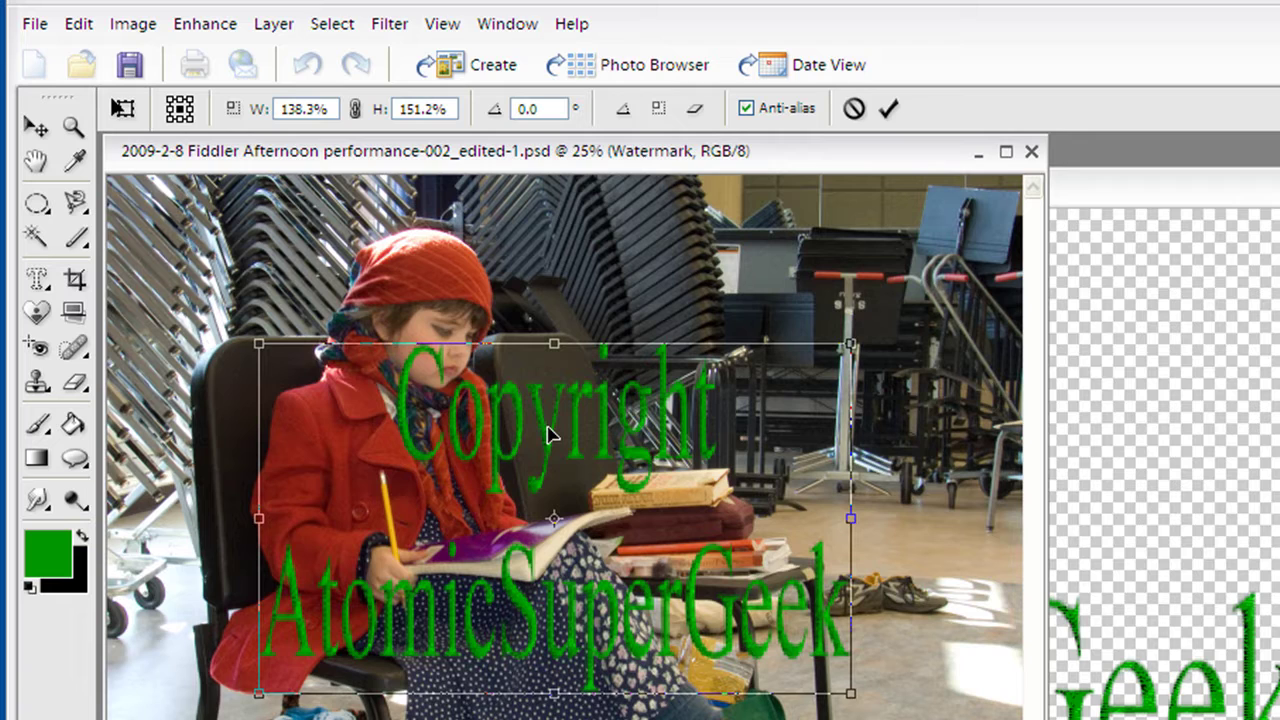
{"action": "left_click_drag", "start_coordinate": [549, 434], "coordinate": [549, 442]}
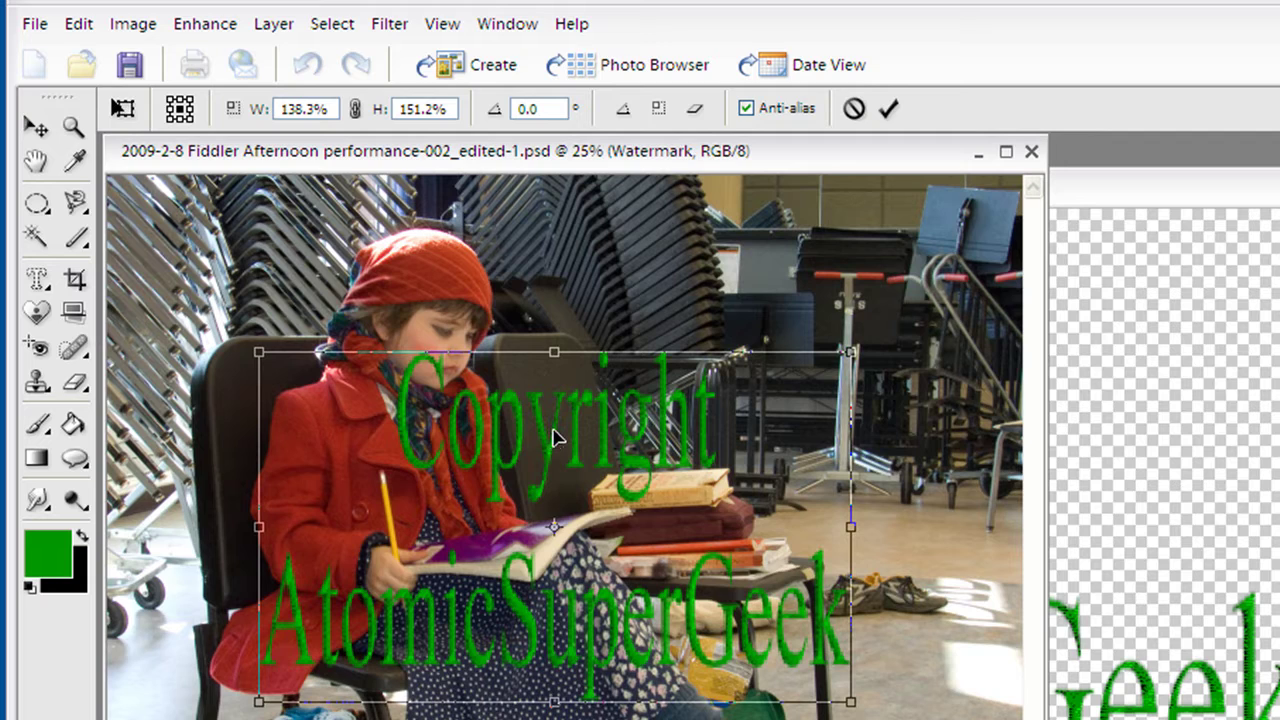
{"action": "key", "text": "k"}
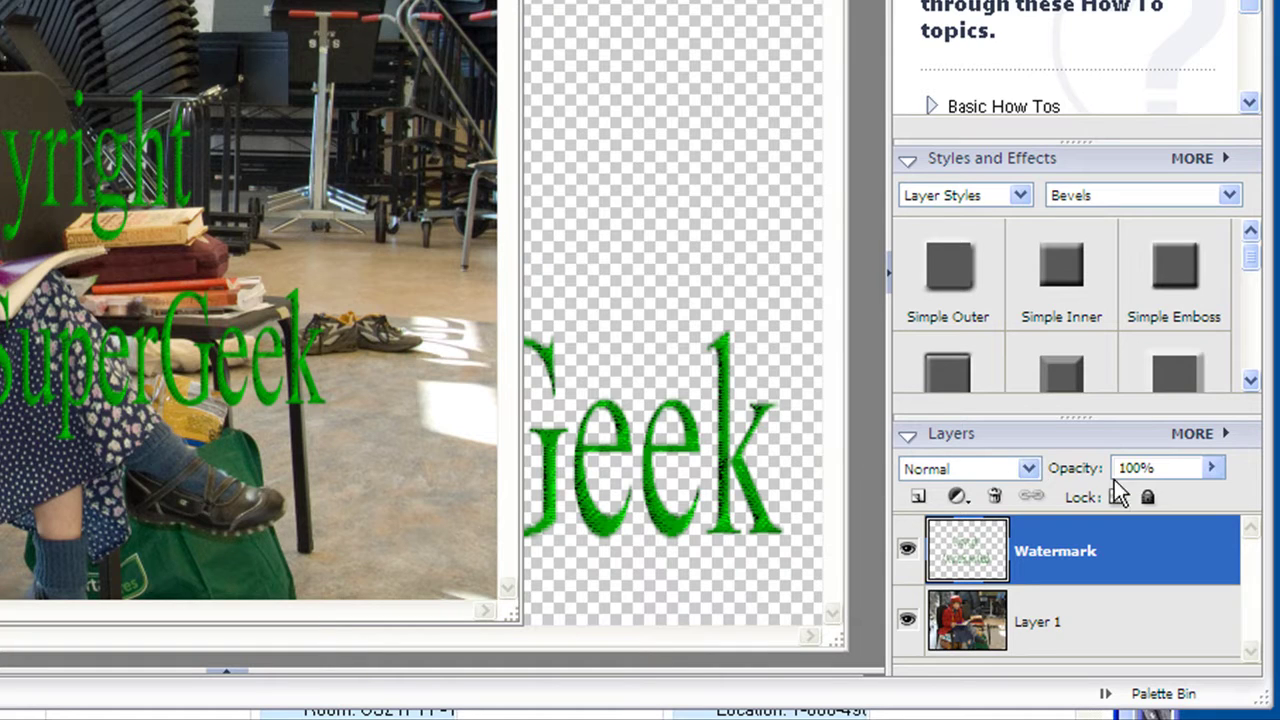
Step: Lower the Watermark layer's opacity to 46% in the Layers palette
{"action": "left_click", "coordinate": [1213, 470]}
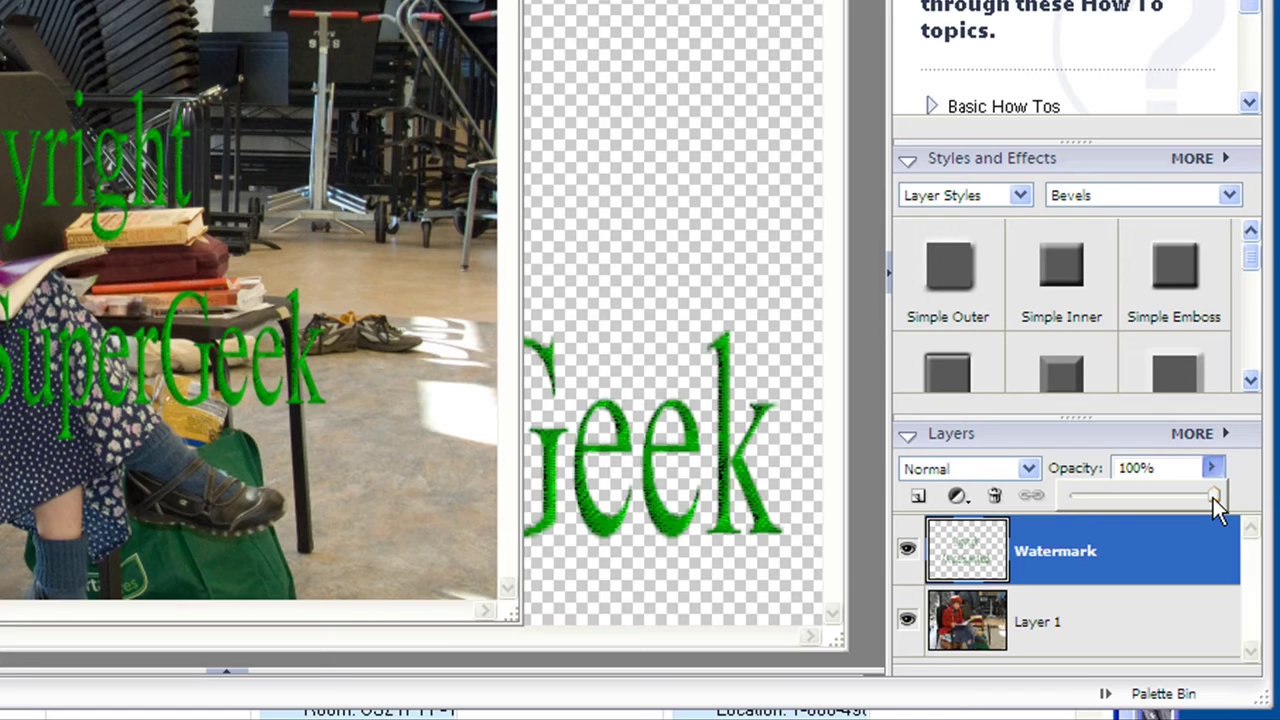
{"action": "left_click_drag", "start_coordinate": [1213, 498], "coordinate": [1158, 536]}
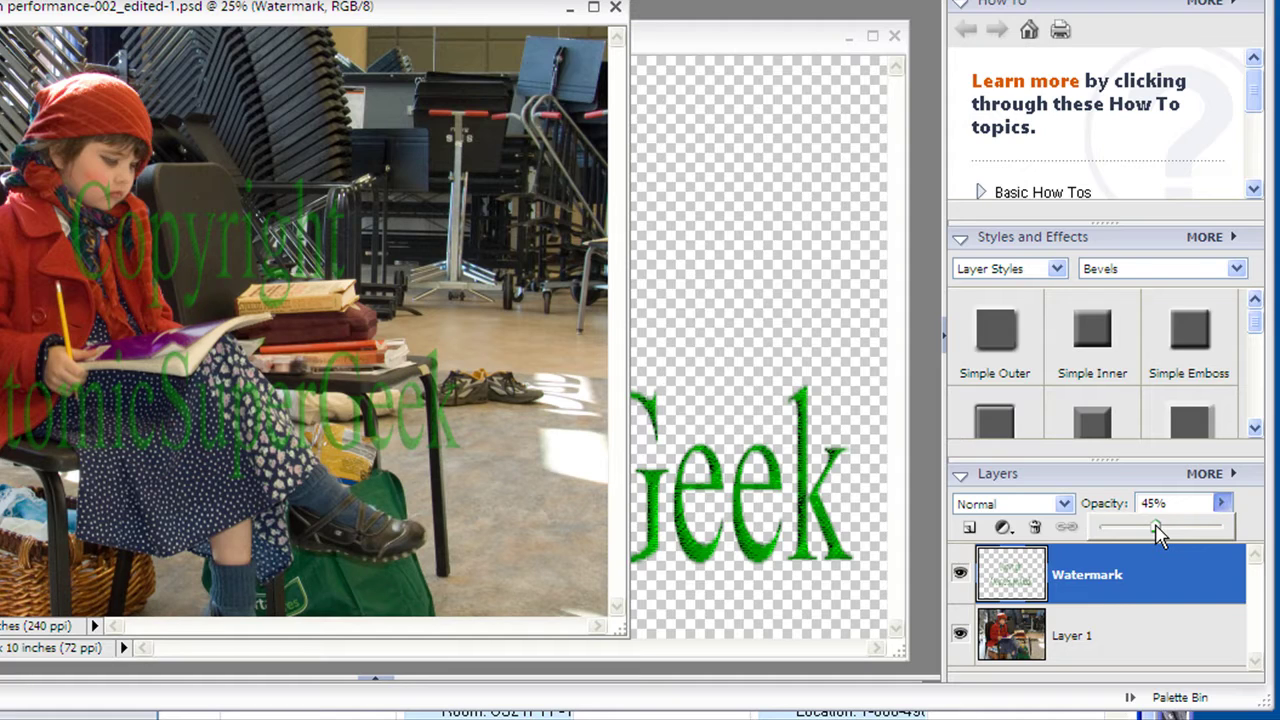
{"action": "left_click_drag", "start_coordinate": [1158, 536], "coordinate": [1161, 536]}
{"action": "left_click", "coordinate": [1229, 506]}
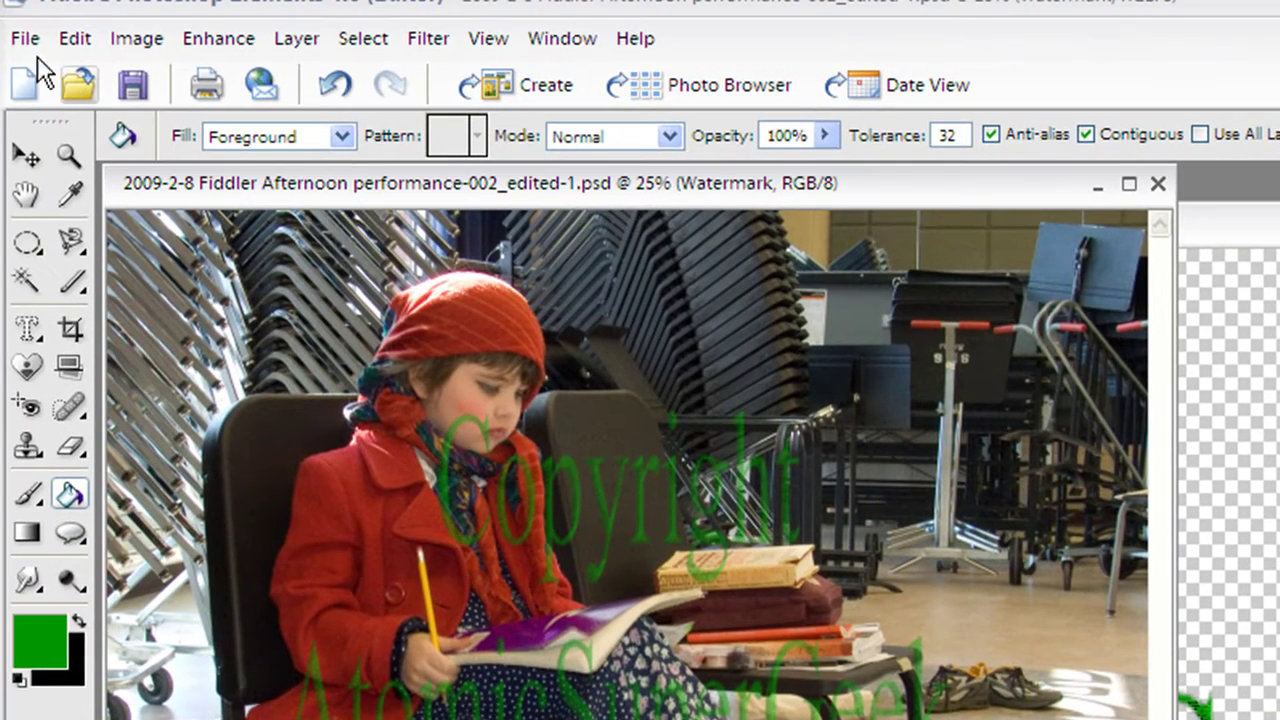
Step: Open Save As with JPEG format selected and Include in the Organizer unchecked
{"action": "left_click", "coordinate": [23, 38]}
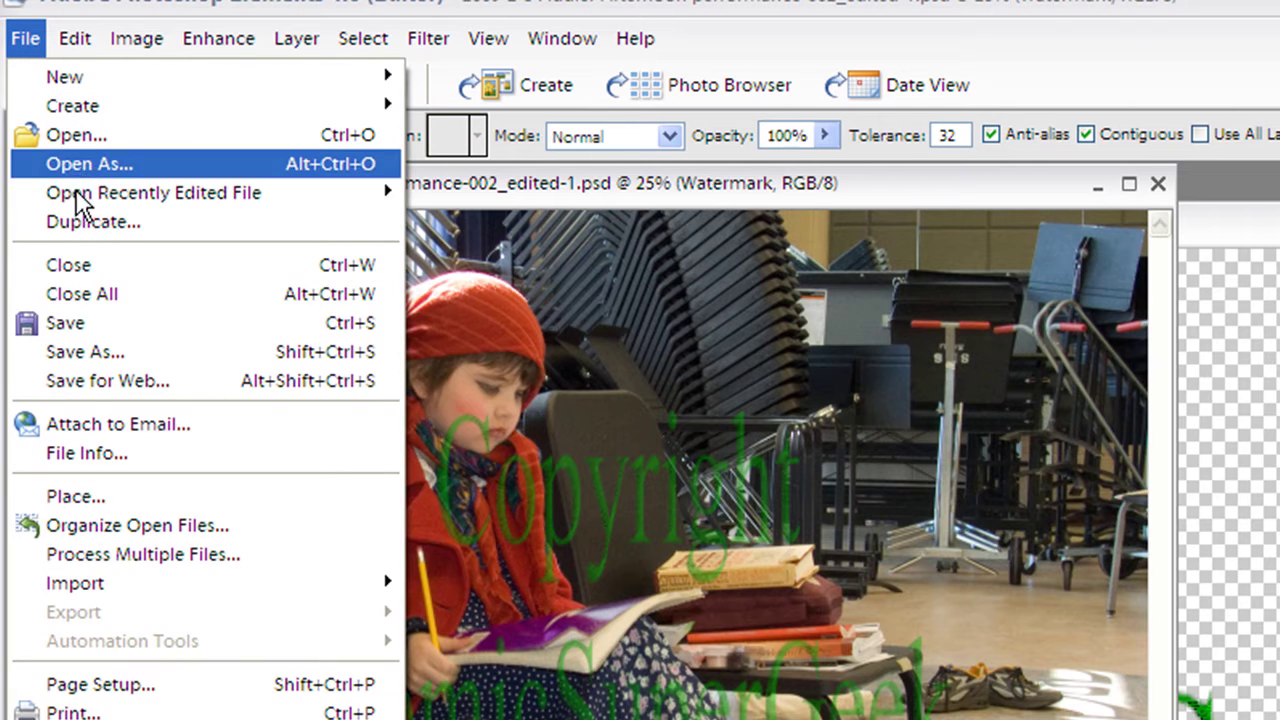
{"action": "left_click", "coordinate": [97, 352]}
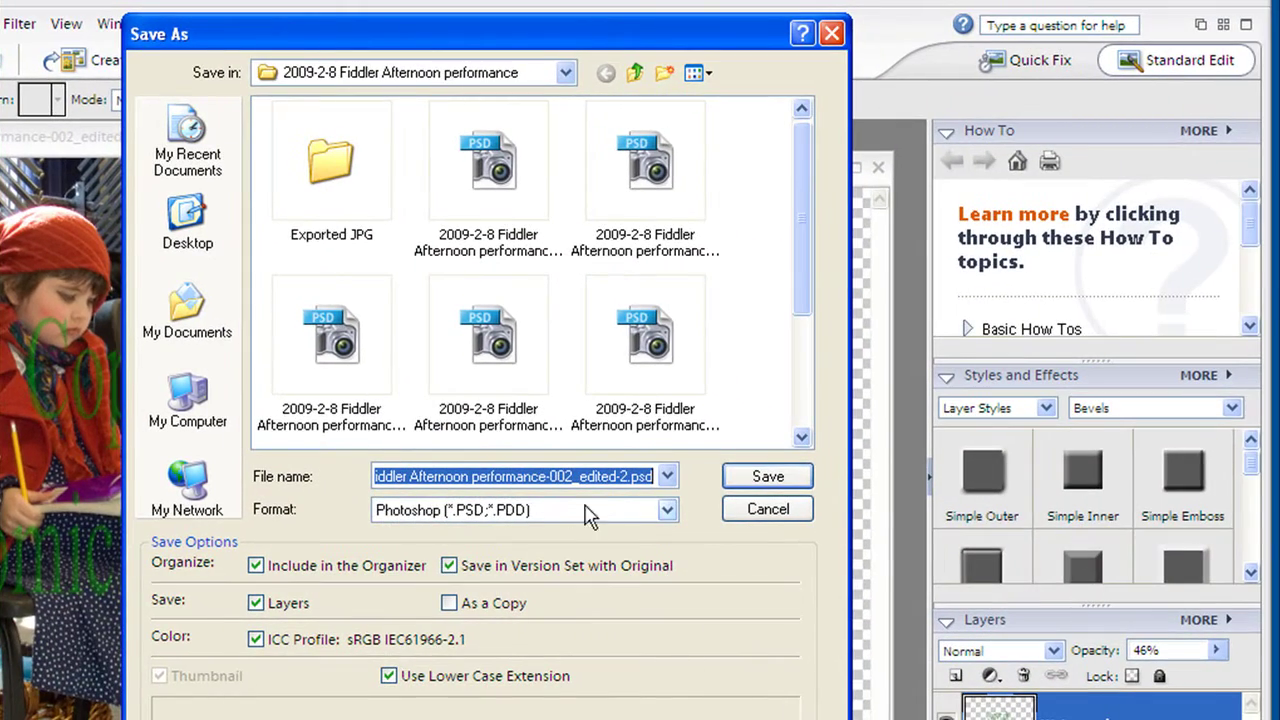
{"action": "left_click", "coordinate": [888, 566]}
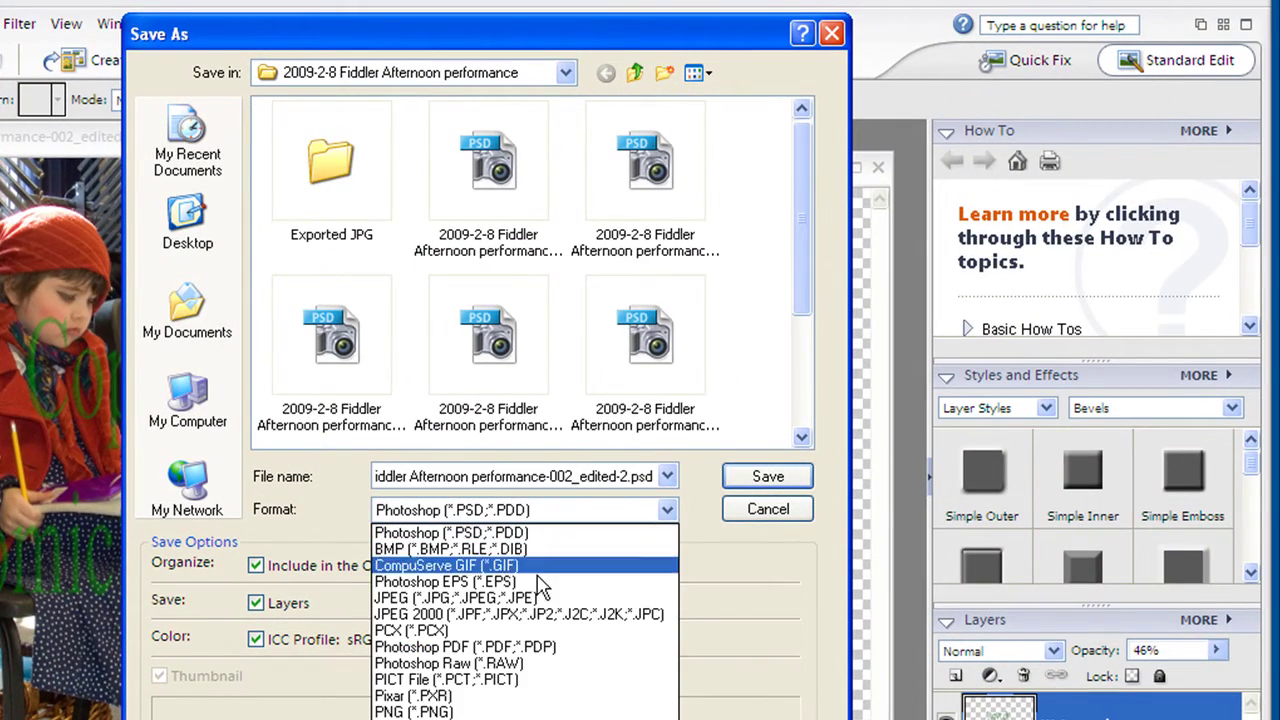
{"action": "left_click", "coordinate": [533, 600]}
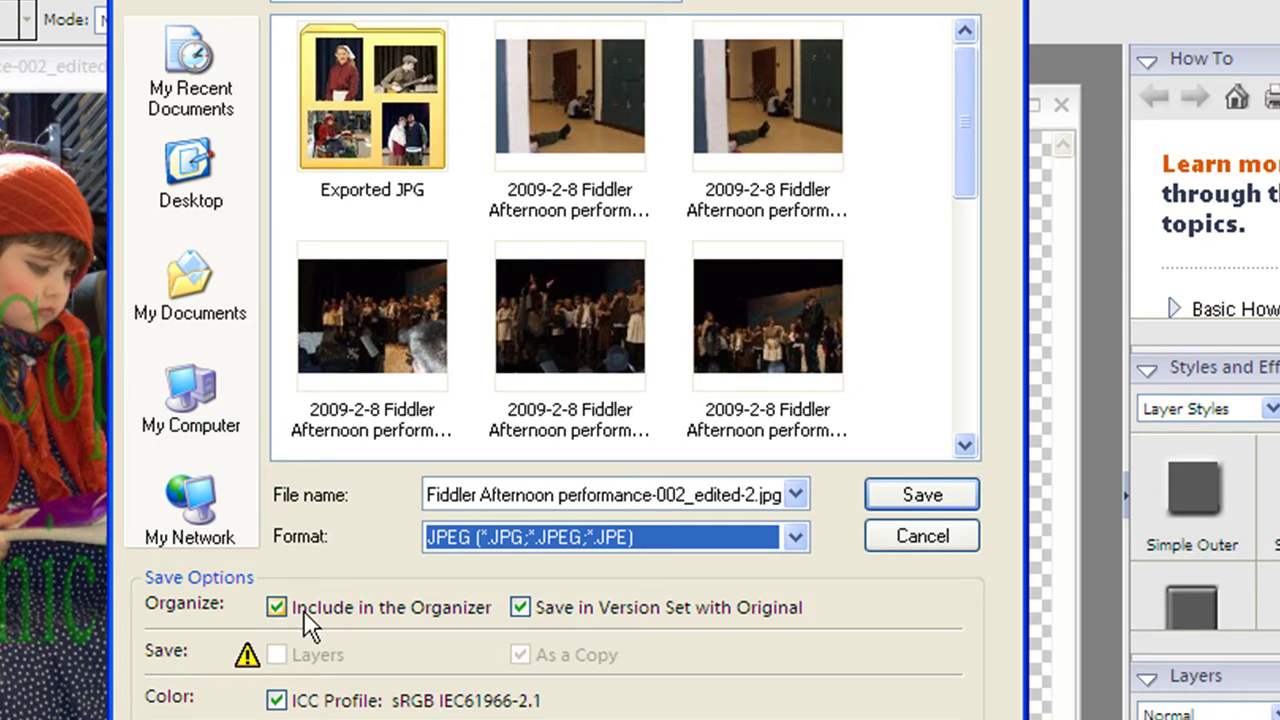
{"action": "left_click", "coordinate": [276, 607]}
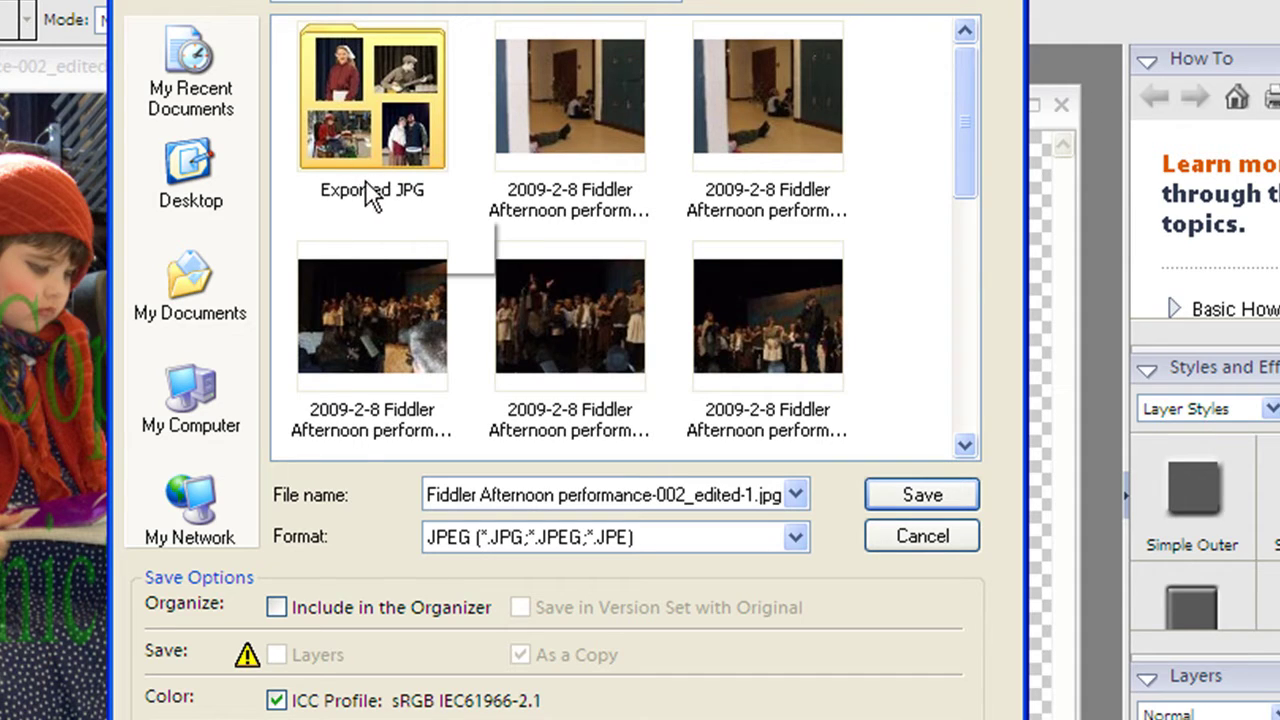
Step: Go into the Exported JPG folder and decline replacing the existing edited-1 file
{"action": "left_click", "coordinate": [355, 123]}
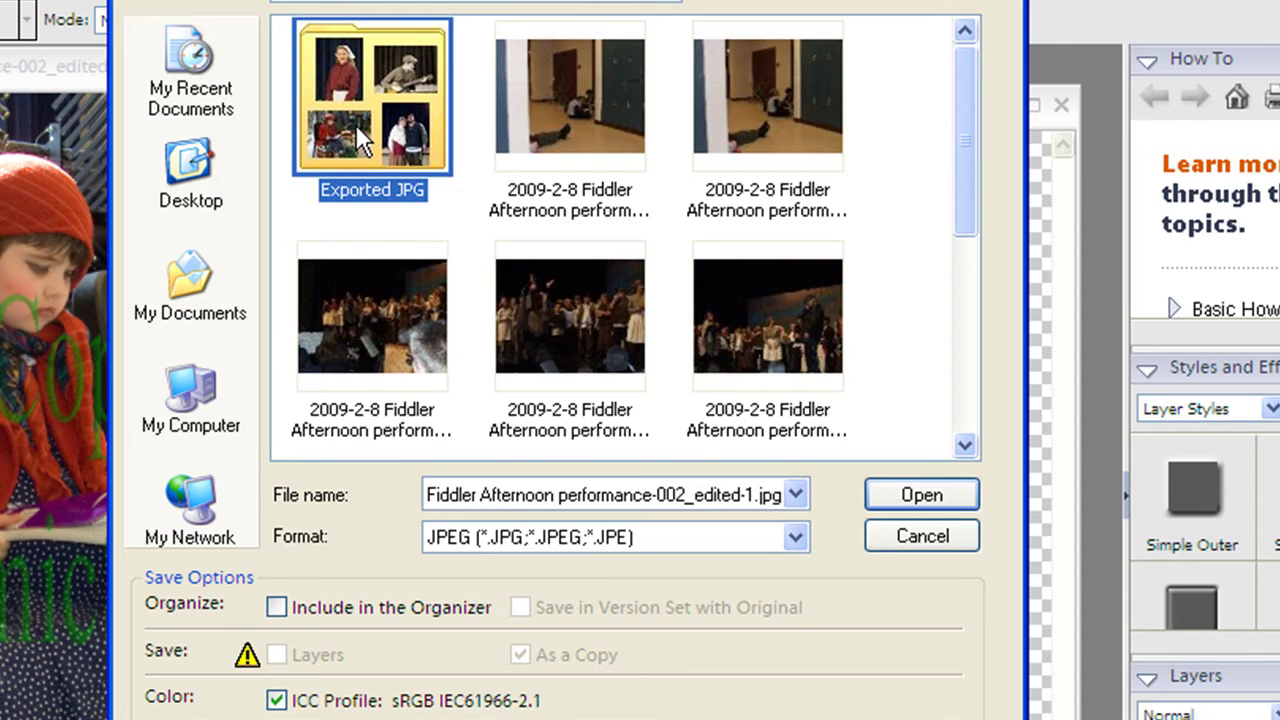
{"action": "double_click", "coordinate": [355, 123]}
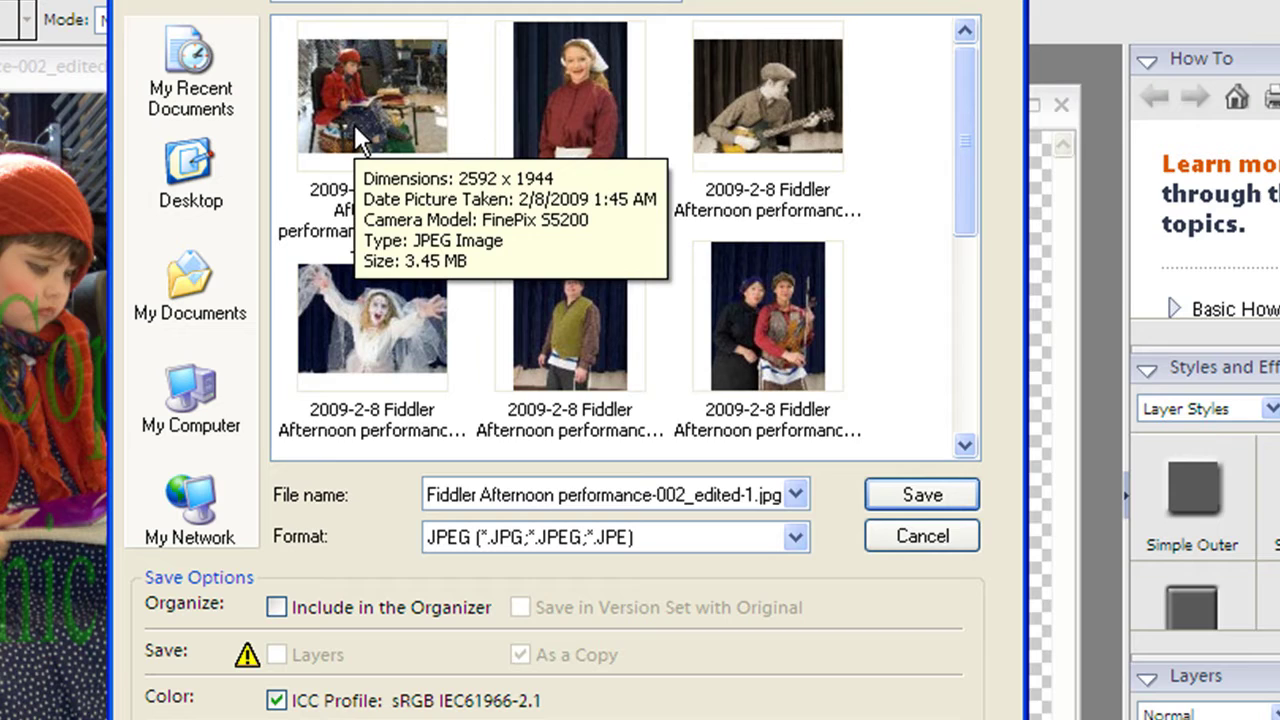
{"action": "left_click", "coordinate": [920, 500]}
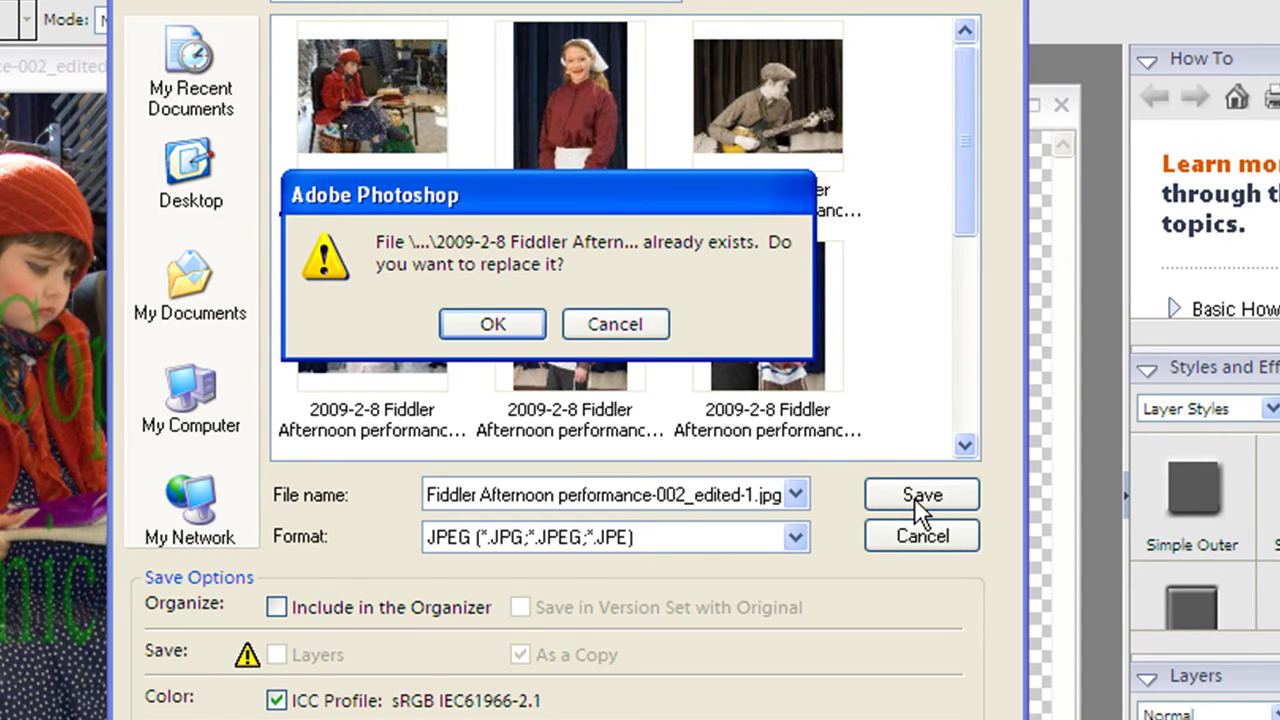
{"action": "left_click", "coordinate": [606, 316]}
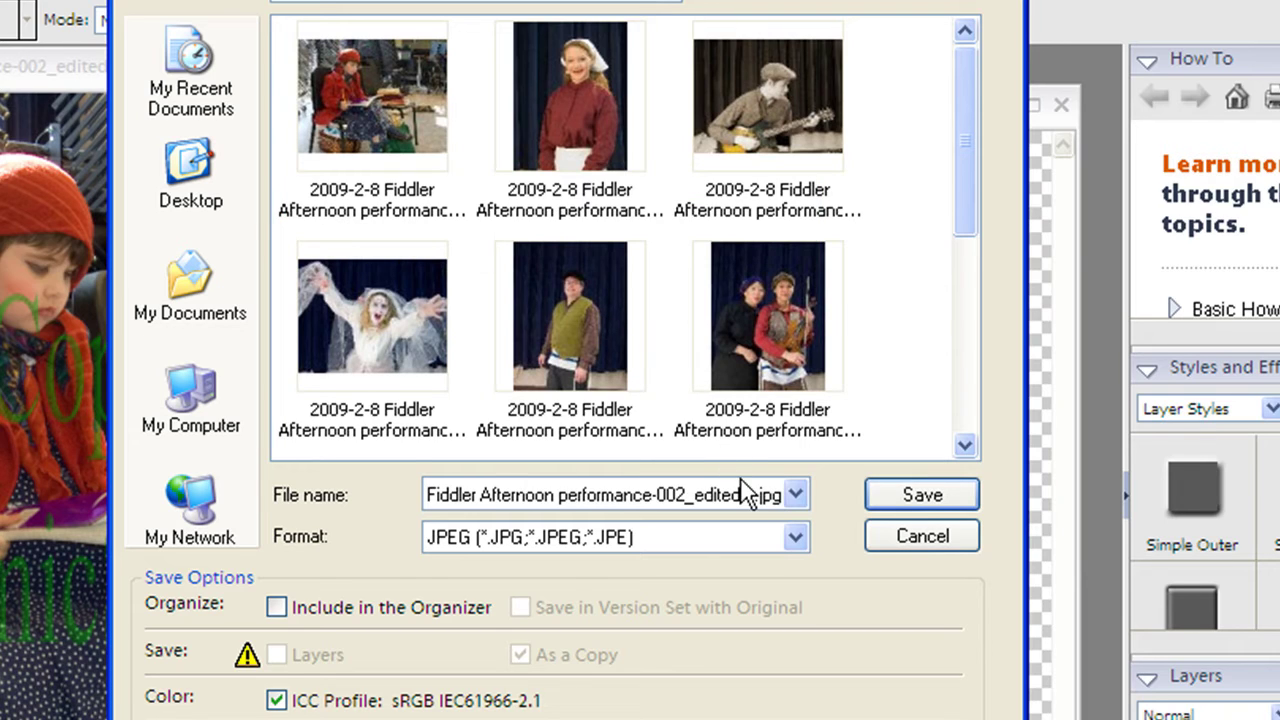
Step: Save the JPEG as Fiddler Afternoon performance-002_edited-2.jpg
{"action": "left_click", "coordinate": [750, 495]}
{"action": "key", "text": "BackSpace"}
{"action": "type", "text": "2"}
{"action": "left_click", "coordinate": [902, 508]}
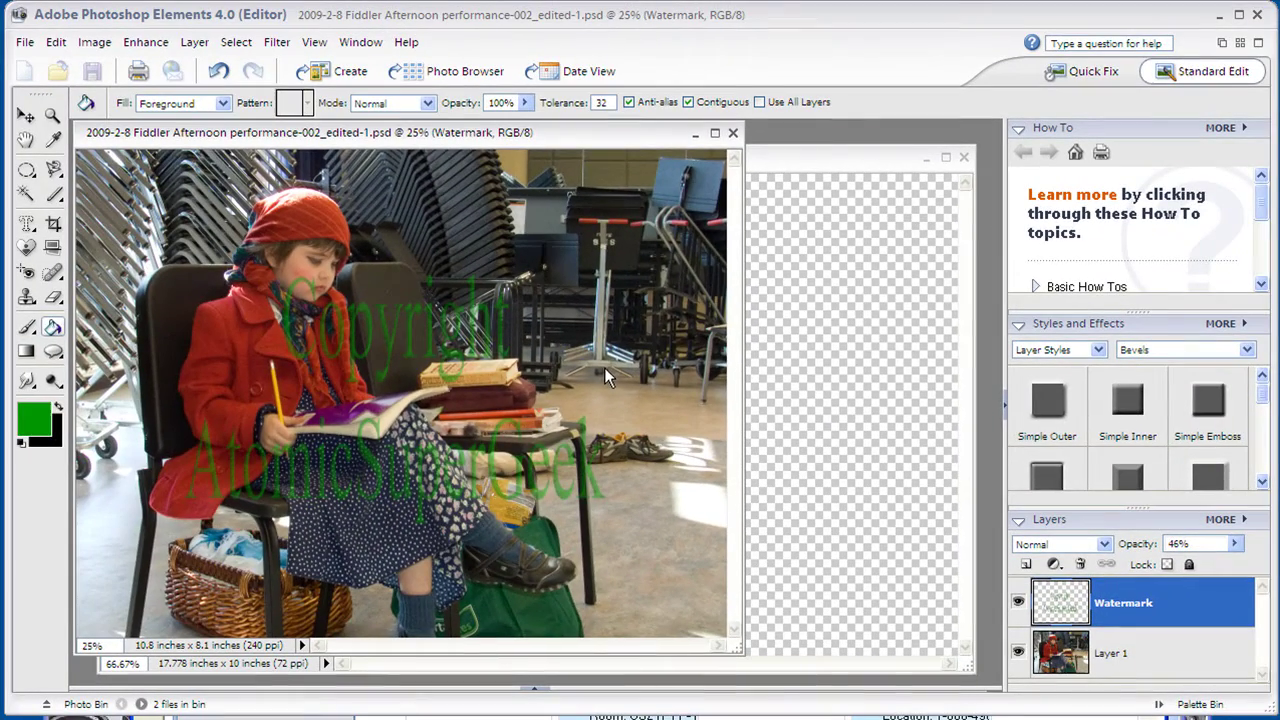
Step: Merge the Watermark layer down into Layer 1 with Ctrl+E
{"action": "key", "text": "h"}
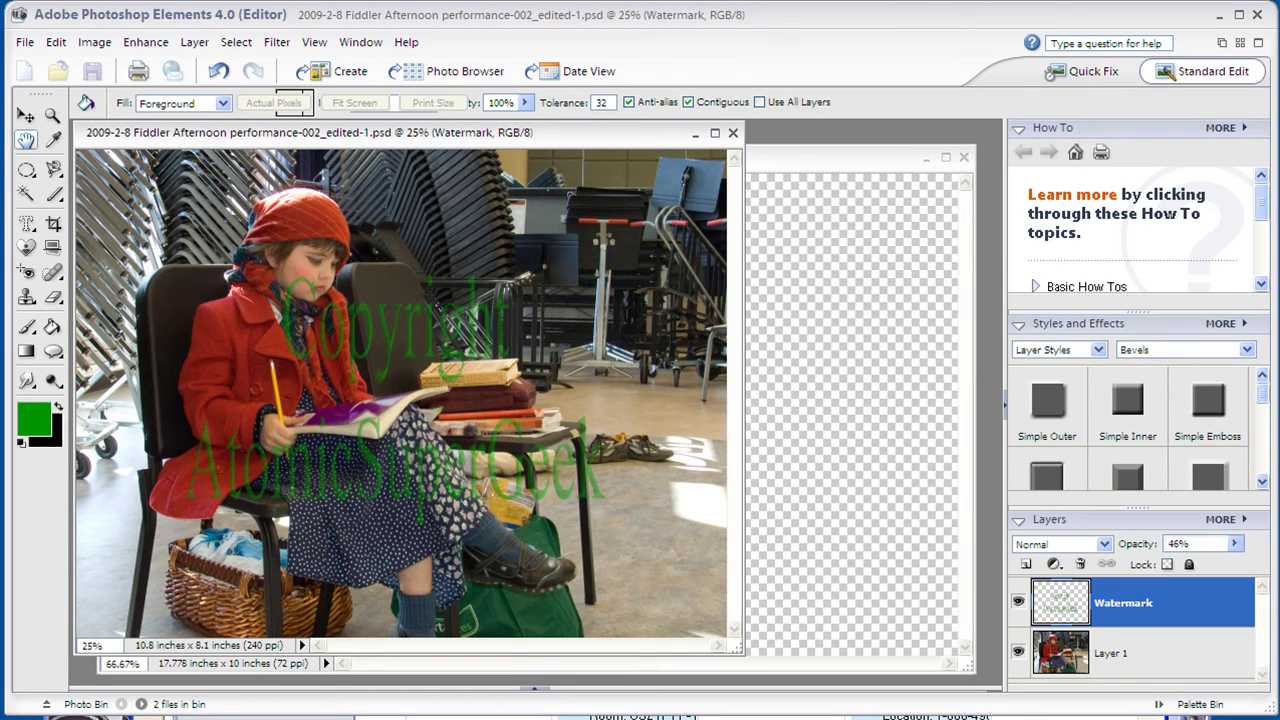
{"action": "key", "text": "ctrl+e"}
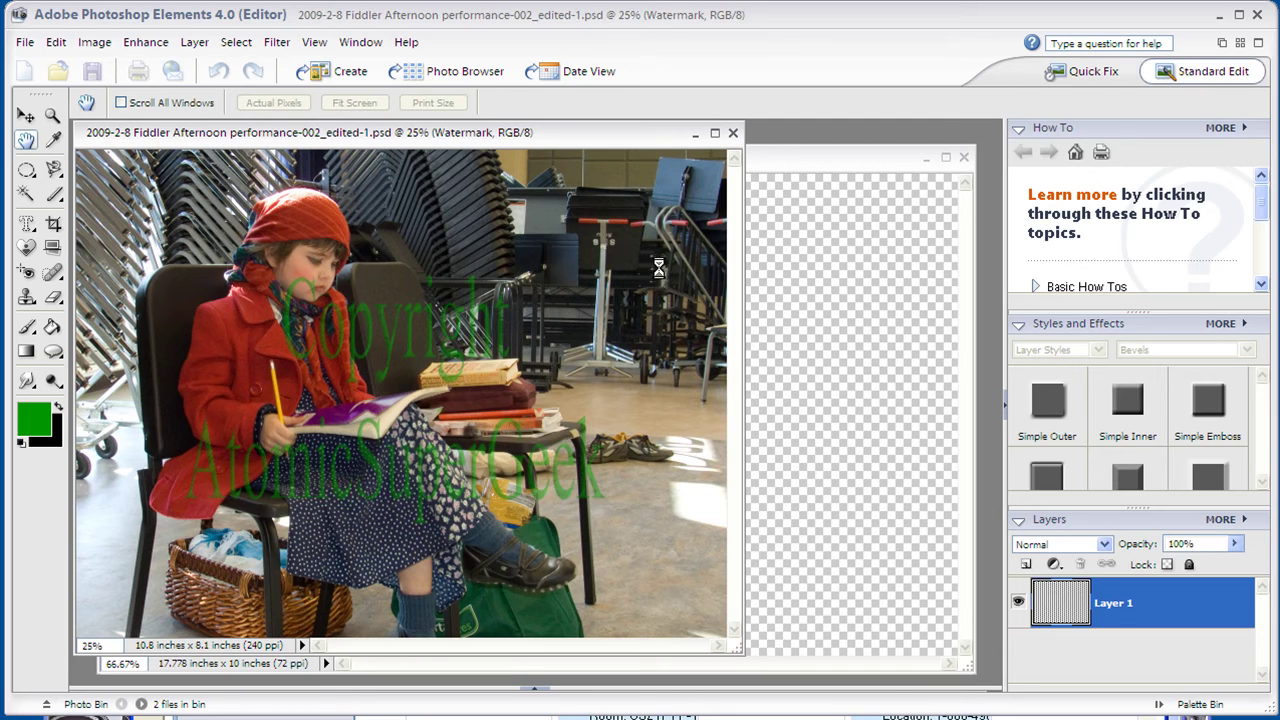
{"action": "key", "text": "k"}
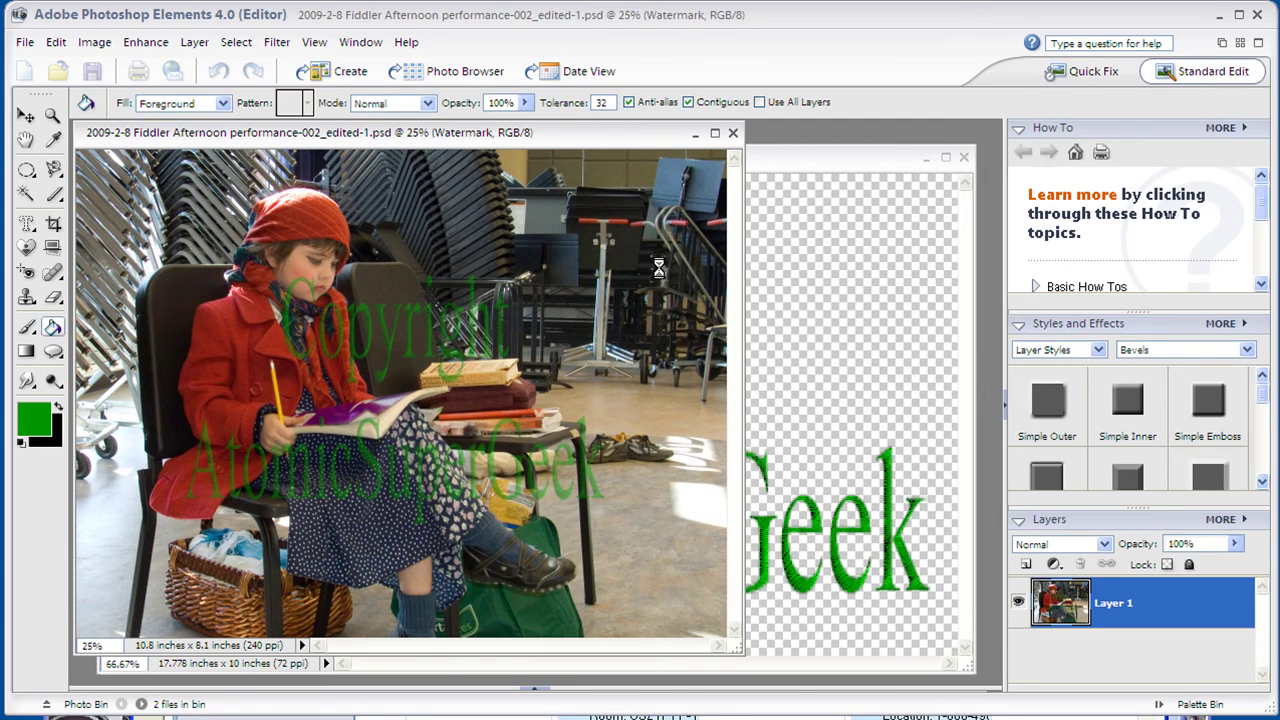